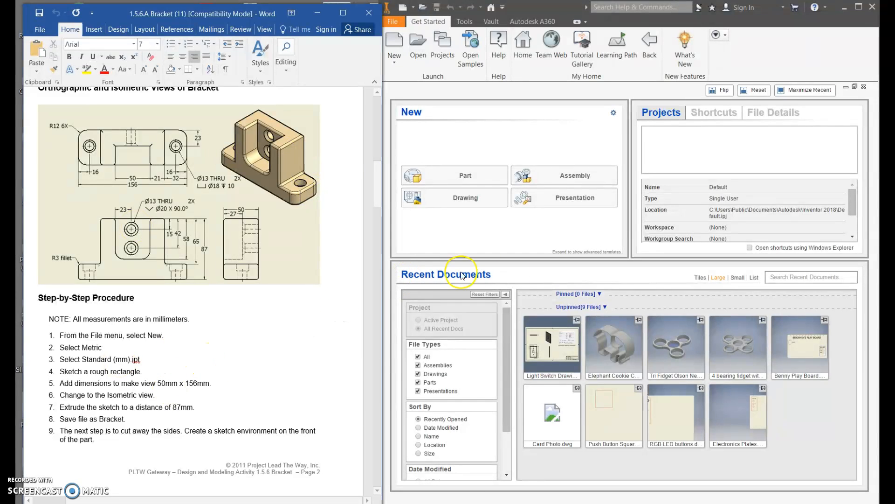
Create a new part from the metric Standard (mm).ipt template and start a 2D sketch on the XY plane.
{"action": "left_click", "coordinate": [396, 22]}
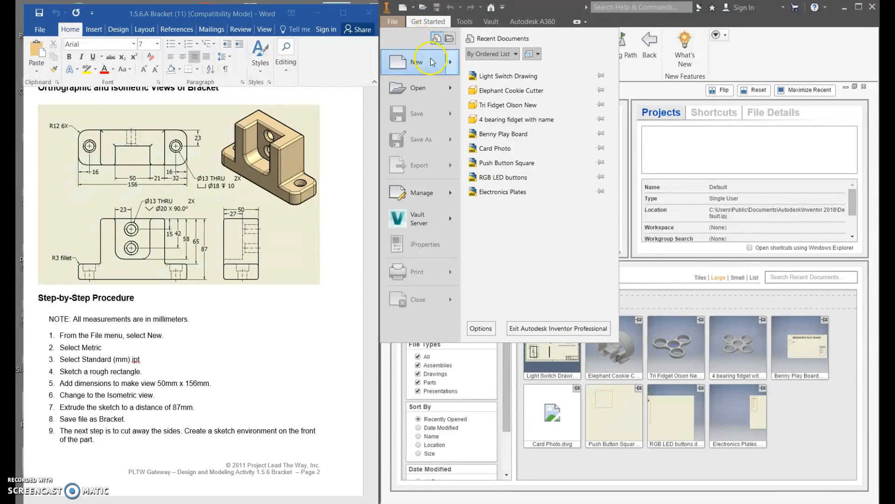
{"action": "left_click", "coordinate": [432, 62]}
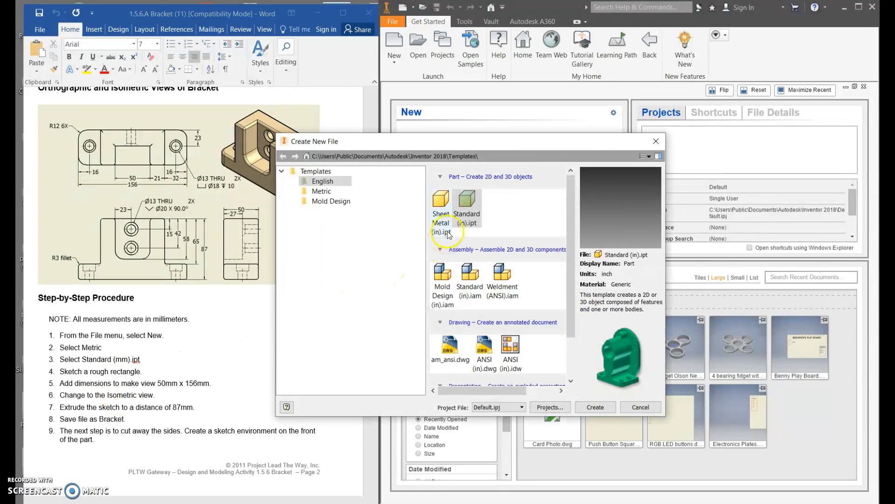
{"action": "left_click", "coordinate": [326, 192]}
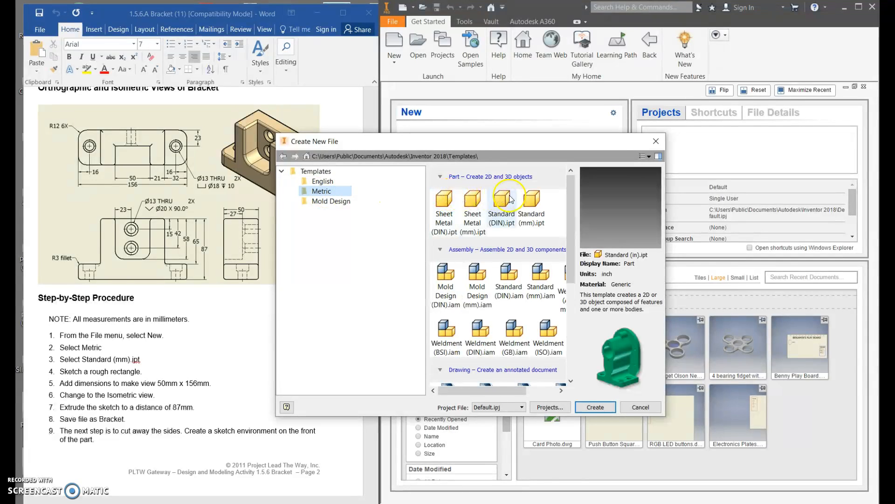
{"action": "left_click", "coordinate": [537, 203]}
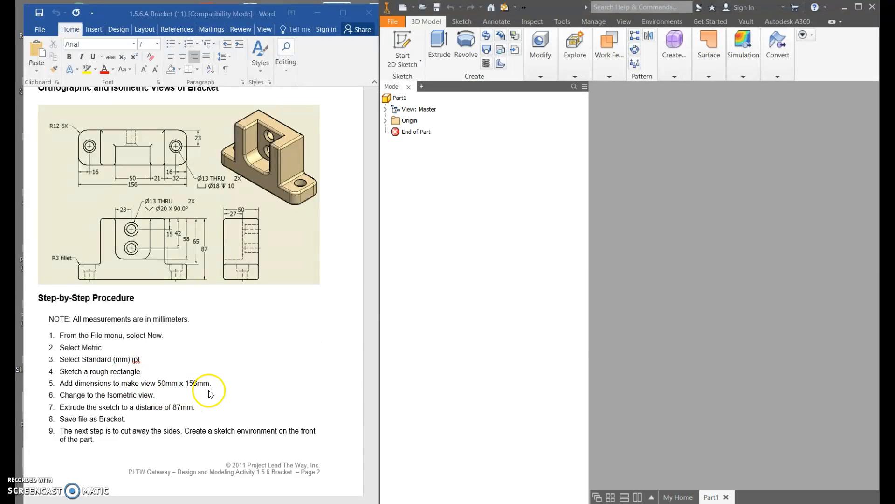
{"action": "left_click", "coordinate": [412, 42]}
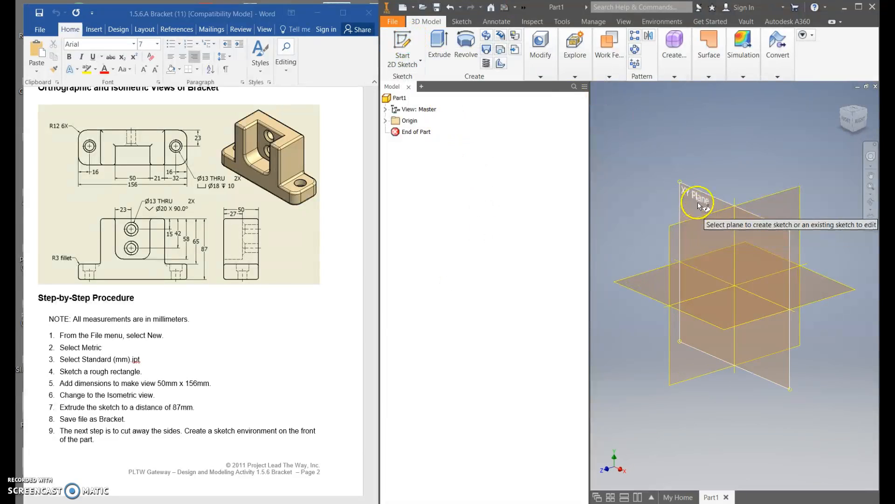
{"action": "left_click", "coordinate": [700, 205]}
Sketch a two-point rectangle 50 mm wide and 156 mm high.
{"action": "left_click", "coordinate": [523, 41]}
{"action": "left_click", "coordinate": [621, 184]}
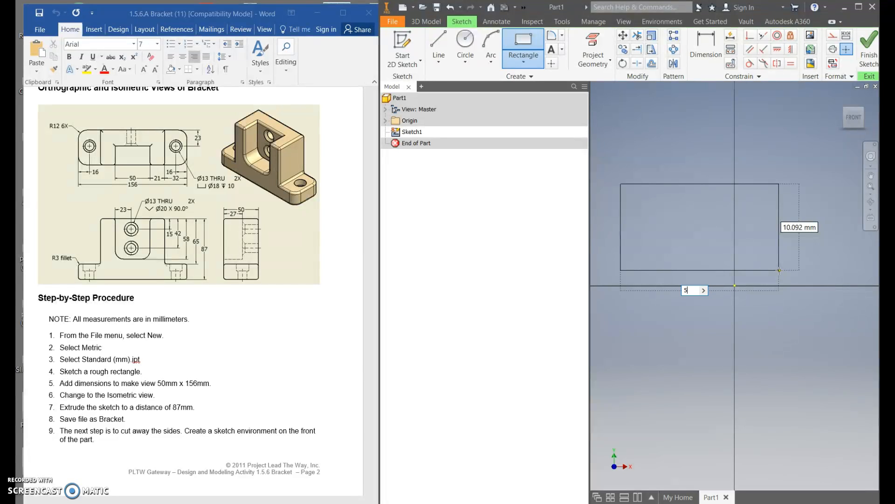
{"action": "type", "text": "50"}
{"action": "key", "text": "Tab"}
{"action": "type", "text": "156"}
{"action": "key", "text": "Return"}
Delete the upright 50 x 156 mm rectangle with its dimensions from the sketch.
{"action": "left_click", "coordinate": [857, 120]}
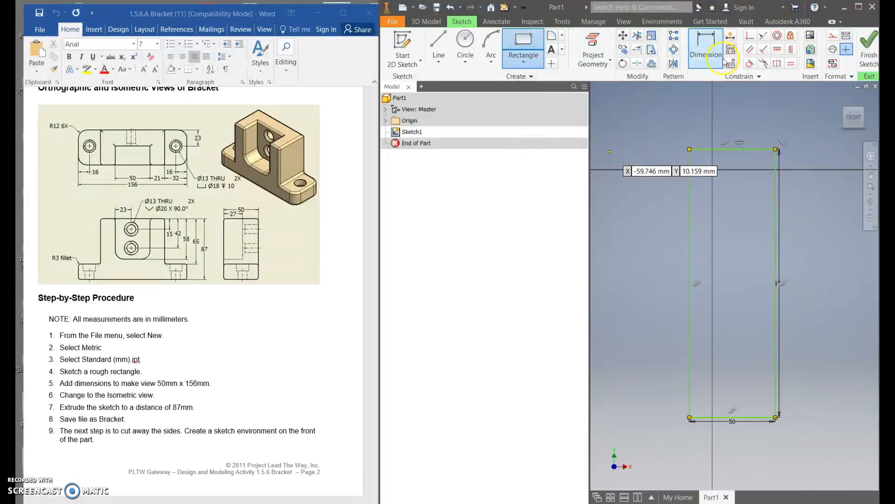
{"action": "key", "text": "Escape"}
{"action": "left_click_drag", "start_coordinate": [785, 120], "coordinate": [677, 475]}
{"action": "right_click", "coordinate": [720, 417]}
{"action": "left_click", "coordinate": [726, 393]}
Sketch a two-point rectangle 156 mm wide and 50 mm high.
{"action": "left_click", "coordinate": [524, 44]}
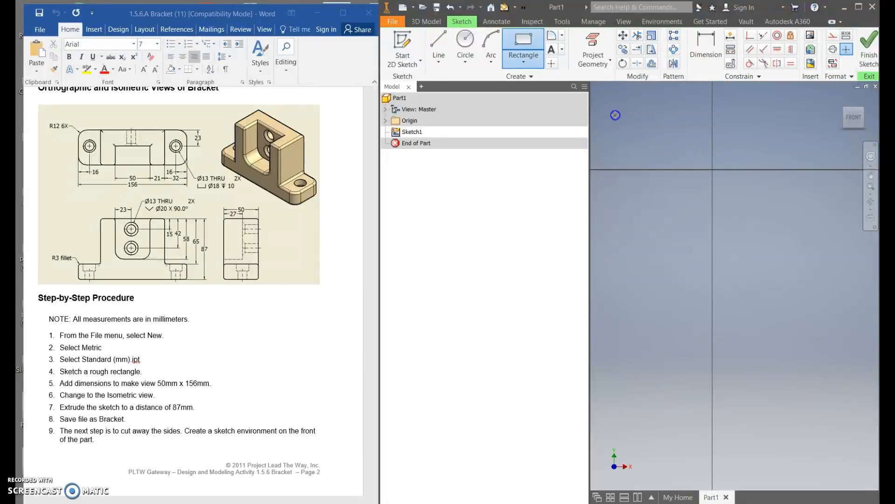
{"action": "left_click_drag", "start_coordinate": [616, 115], "coordinate": [790, 207]}
{"action": "type", "text": "15"}
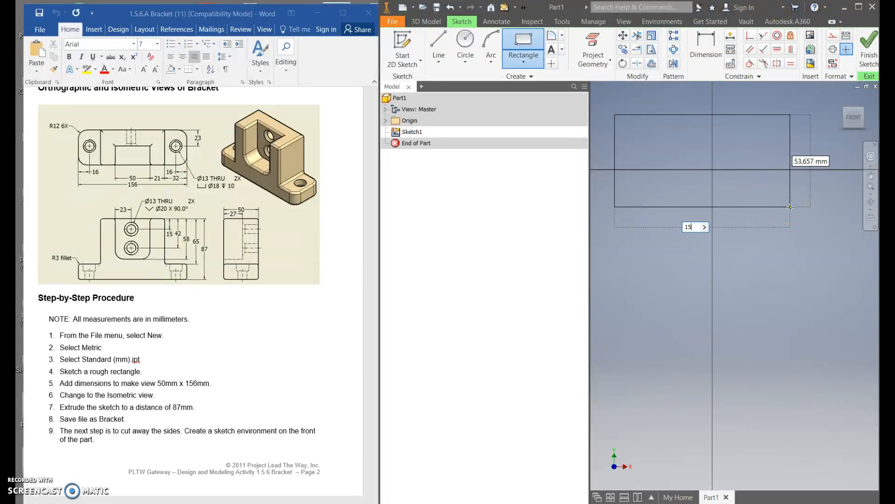
{"action": "type", "text": "6"}
{"action": "key", "text": "Tab"}
{"action": "type", "text": "50"}
{"action": "key", "text": "Return"}
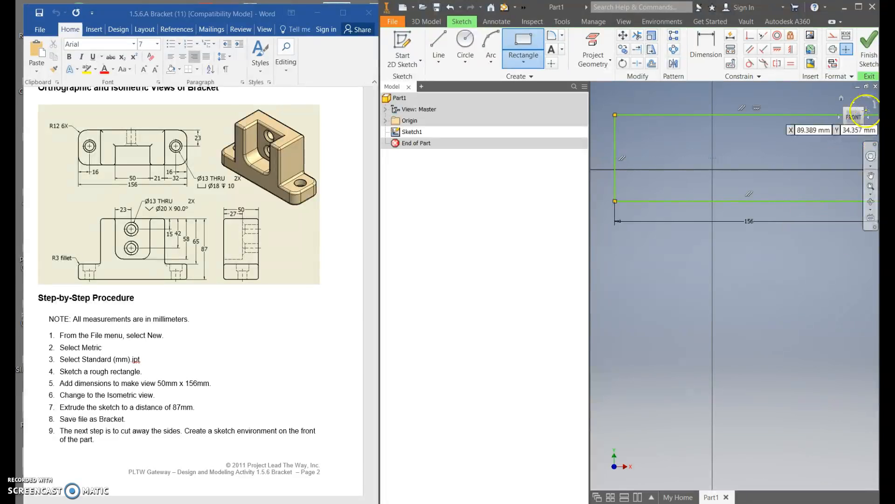
{"action": "left_click", "coordinate": [865, 111]}
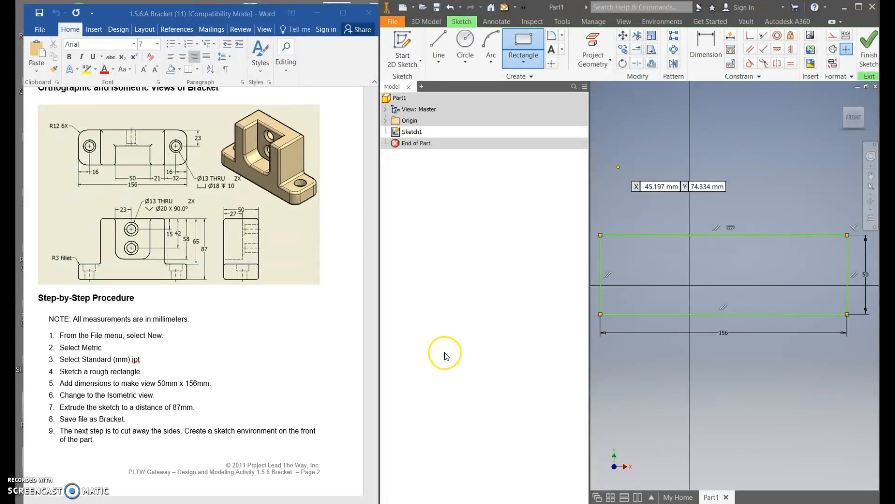
Finish the sketch and extrude the rectangle 87 mm into a solid block.
{"action": "left_click", "coordinate": [870, 48]}
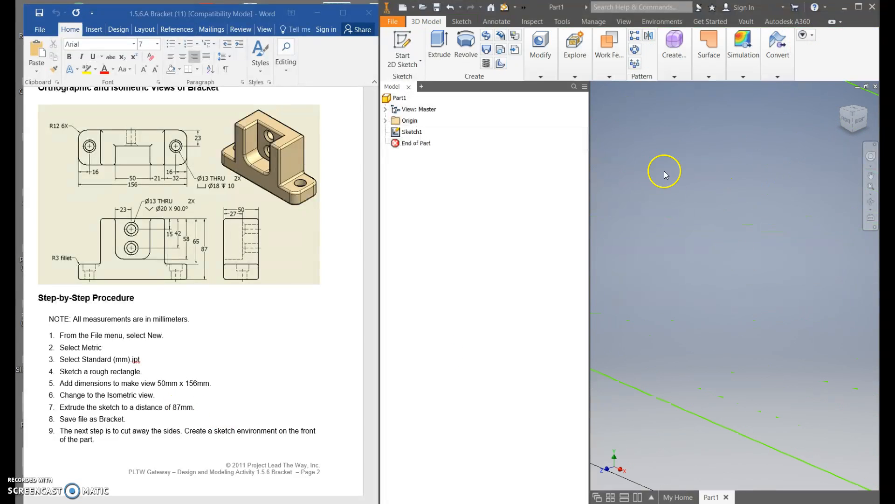
{"action": "left_click", "coordinate": [439, 46]}
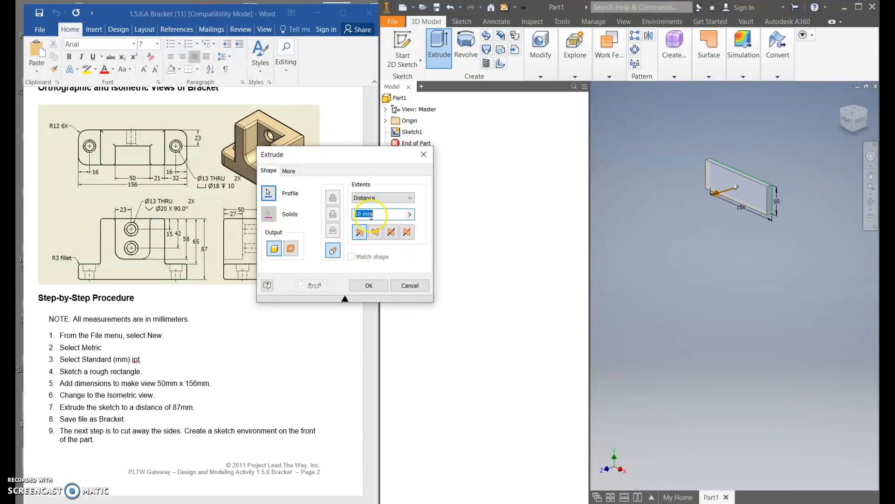
{"action": "left_click", "coordinate": [376, 286]}
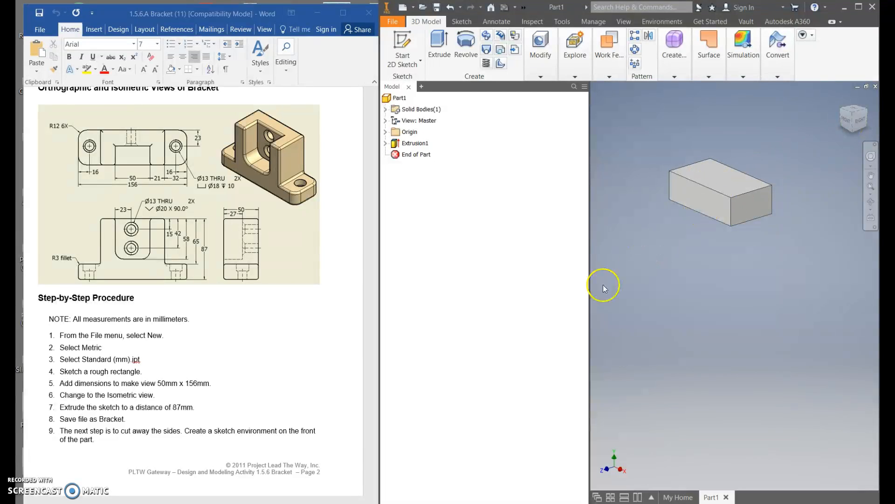
Start a 2D sketch on the block's top face, oriented with its 156 mm side horizontal.
{"action": "left_click", "coordinate": [111, 422]}
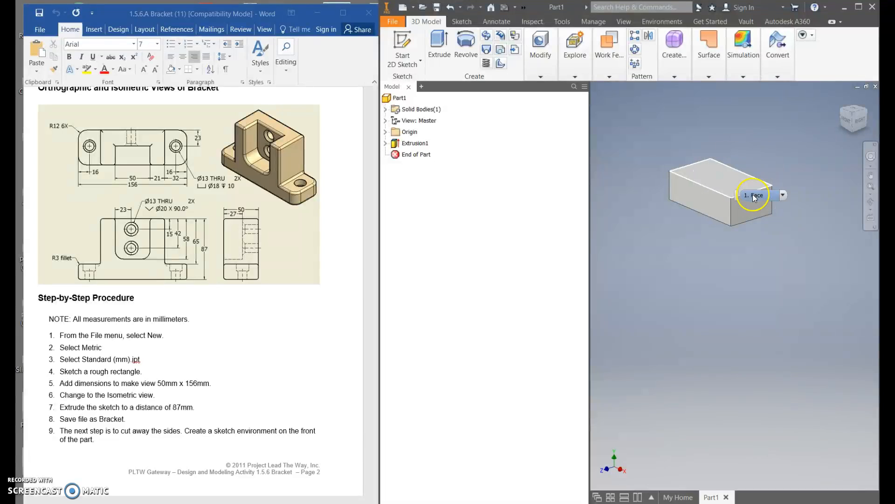
{"action": "scroll", "coordinate": [280, 322], "scroll_direction": "down", "scroll_amount": 2}
{"action": "scroll", "coordinate": [247, 353], "scroll_direction": "down", "scroll_amount": 5}
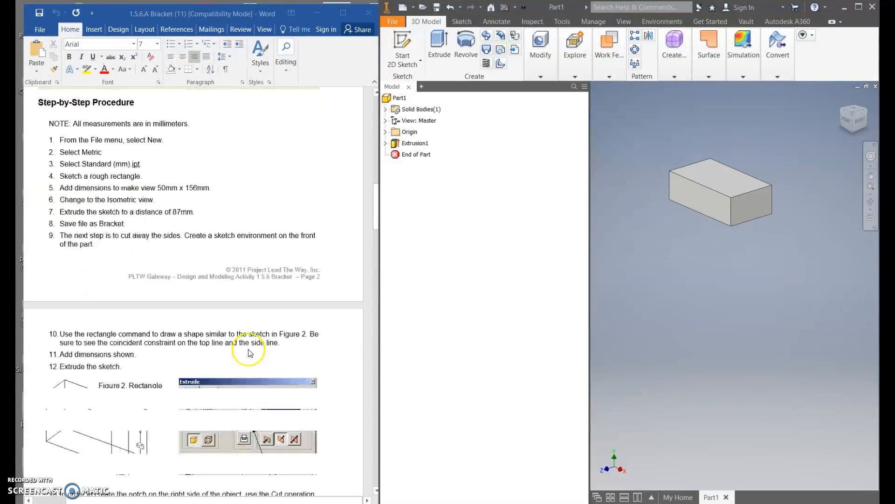
{"action": "left_click", "coordinate": [439, 47]}
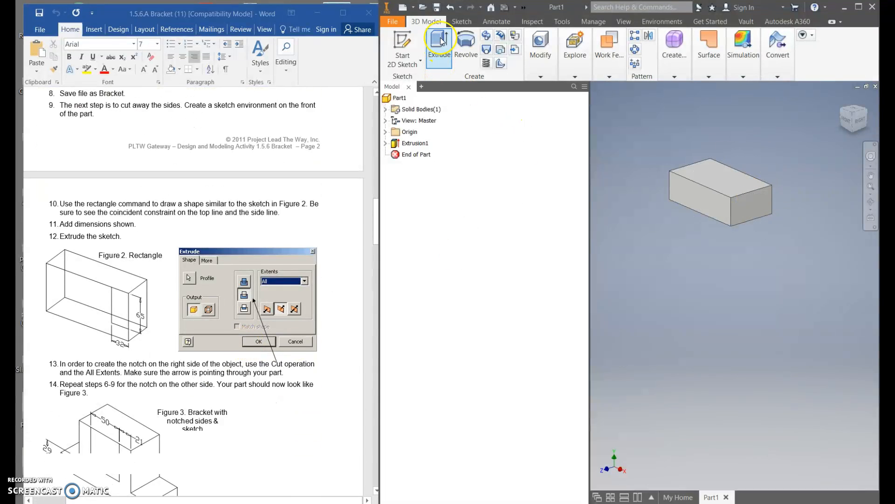
{"action": "left_click", "coordinate": [728, 138]}
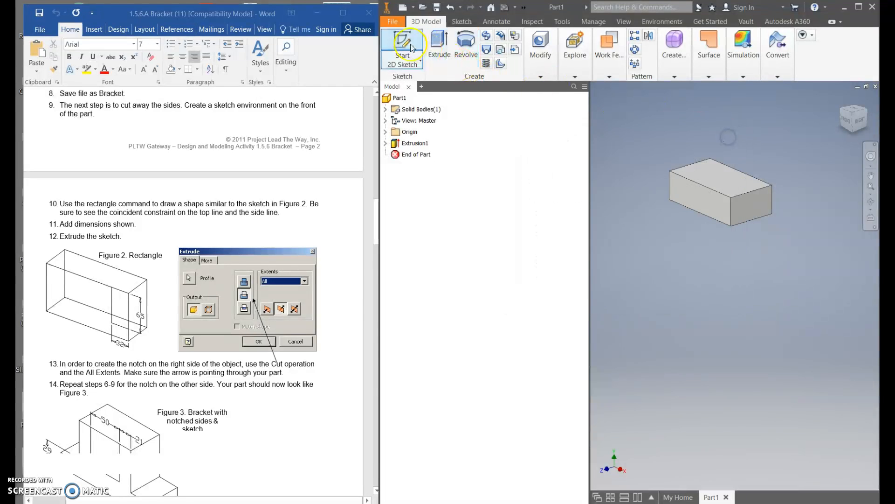
{"action": "left_click", "coordinate": [402, 46]}
{"action": "left_click", "coordinate": [728, 182]}
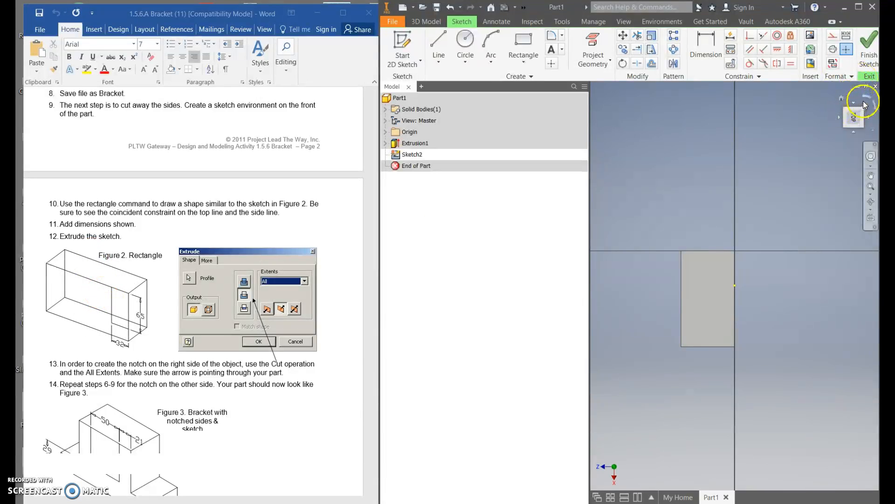
{"action": "left_click", "coordinate": [868, 97]}
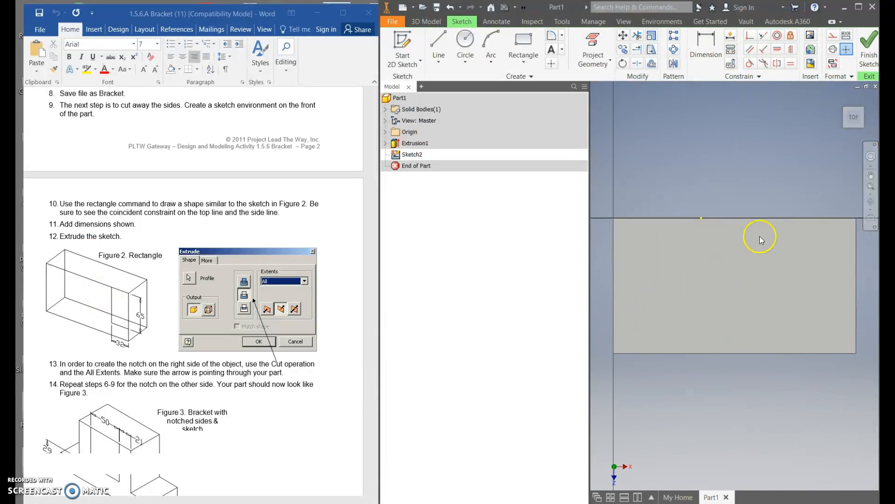
{"action": "key", "text": "ctrl"}
{"action": "key", "text": "ctrl"}
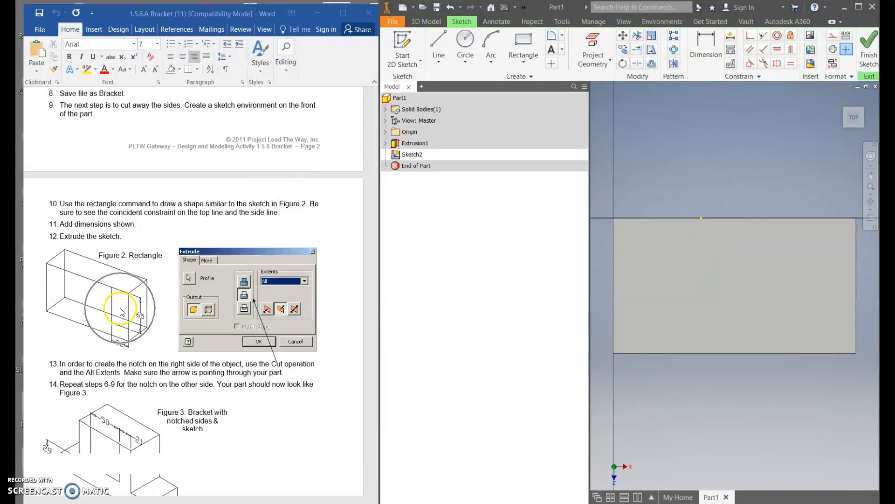
Sketch a rectangle 32 mm wide and 65 mm high from the upper-right corner of the face.
{"action": "left_click", "coordinate": [524, 47]}
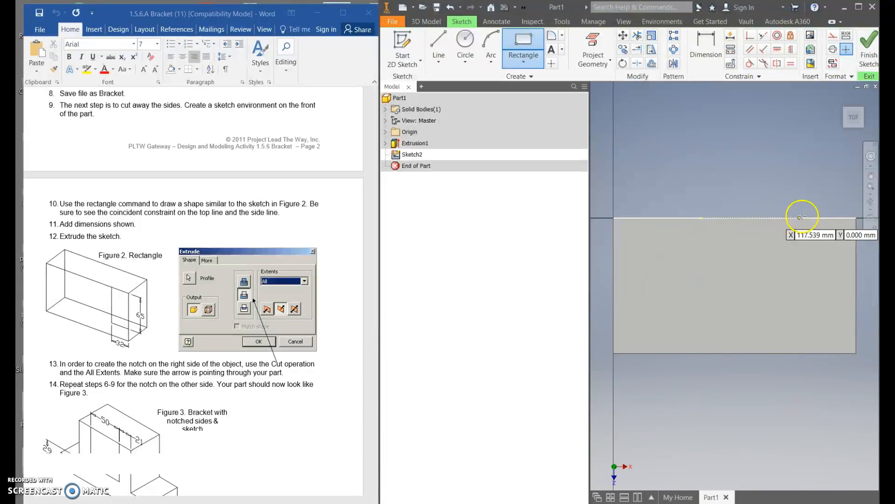
{"action": "left_click", "coordinate": [856, 218]}
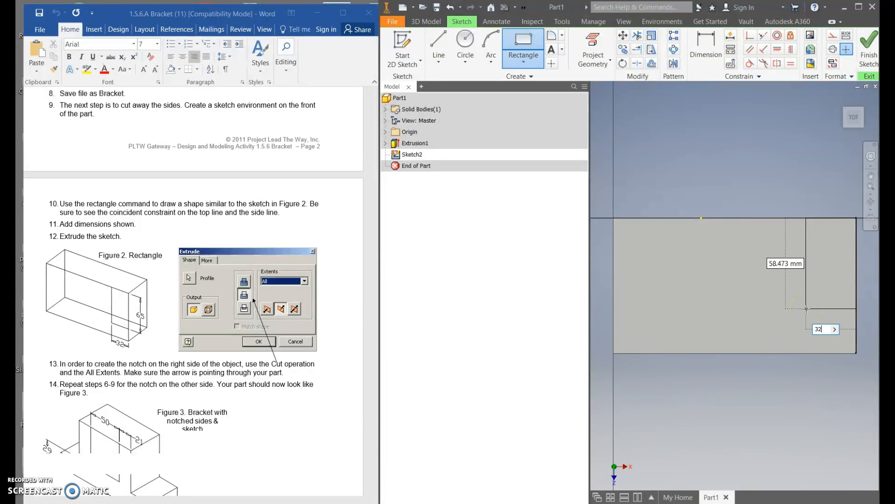
{"action": "key", "text": "Tab"}
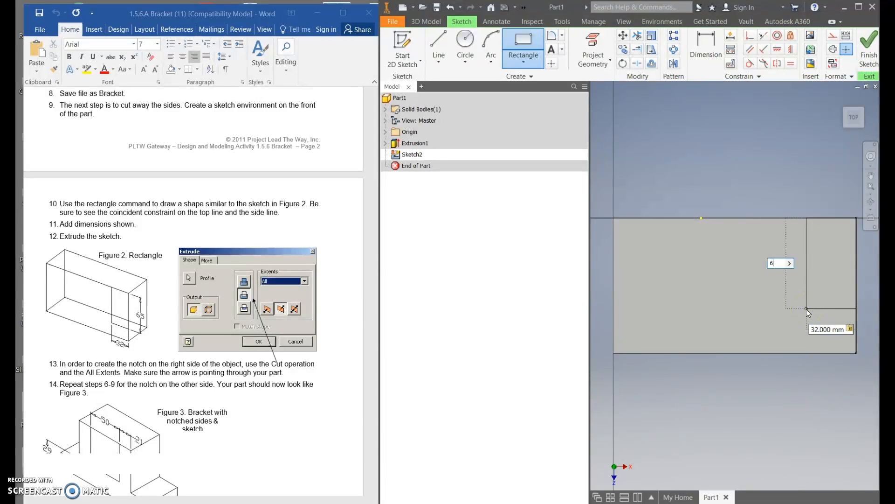
{"action": "key", "text": "Return"}
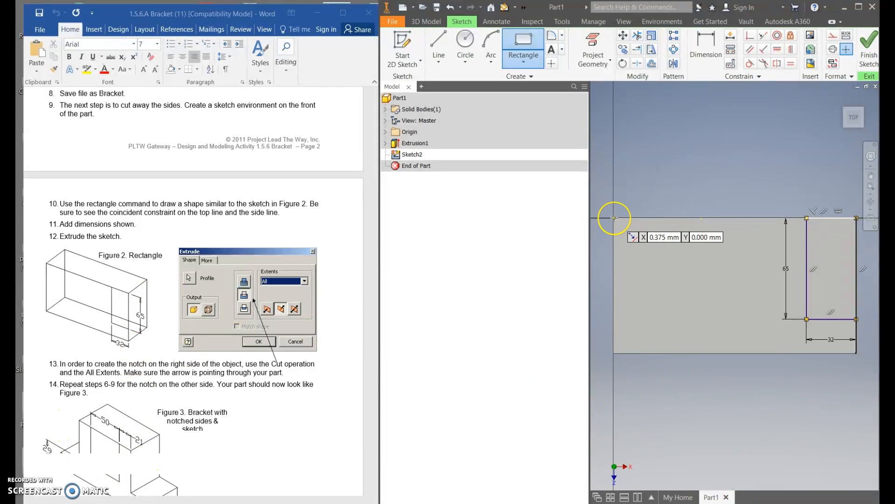
Sketch a matching rectangle 32 mm wide and 65 mm high from the upper-left corner of the face.
{"action": "mouse_move", "coordinate": [614, 217]}
{"action": "left_mouse_down"}
{"action": "mouse_move", "coordinate": [626, 275]}
{"action": "mouse_move", "coordinate": [648, 295]}
{"action": "left_mouse_up"}
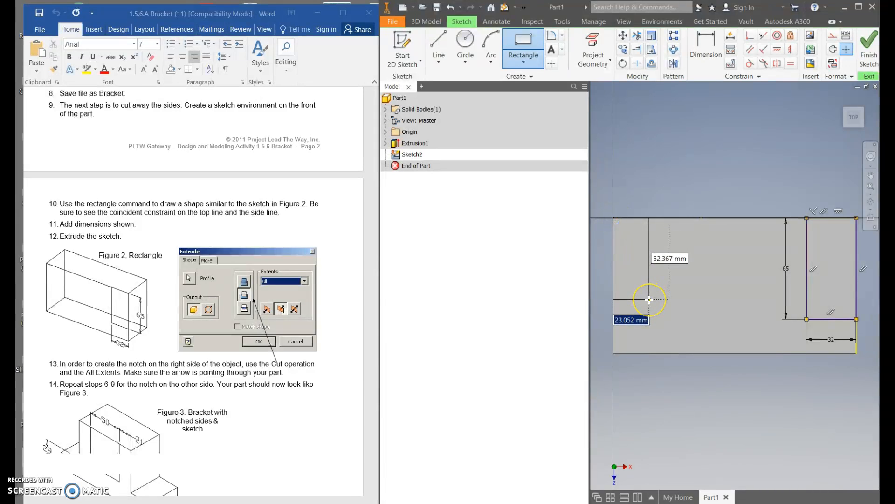
{"action": "key", "text": "Tab"}
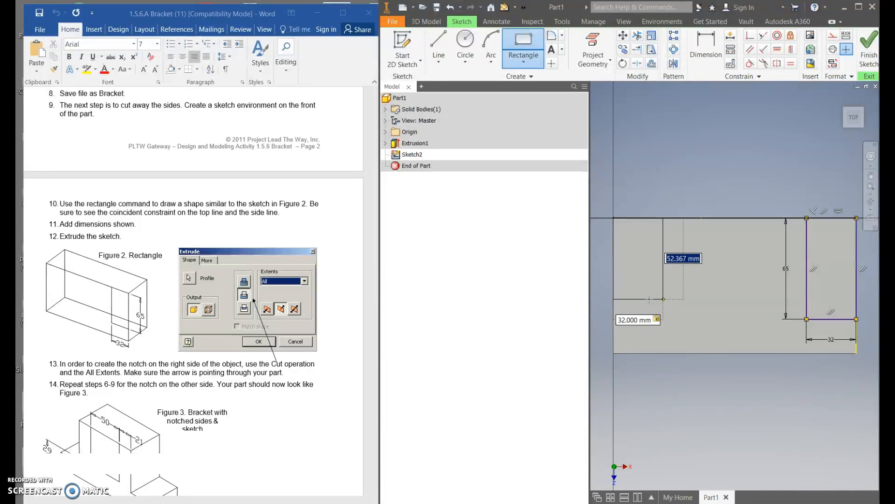
{"action": "type", "text": "65"}
{"action": "key", "text": "Return"}
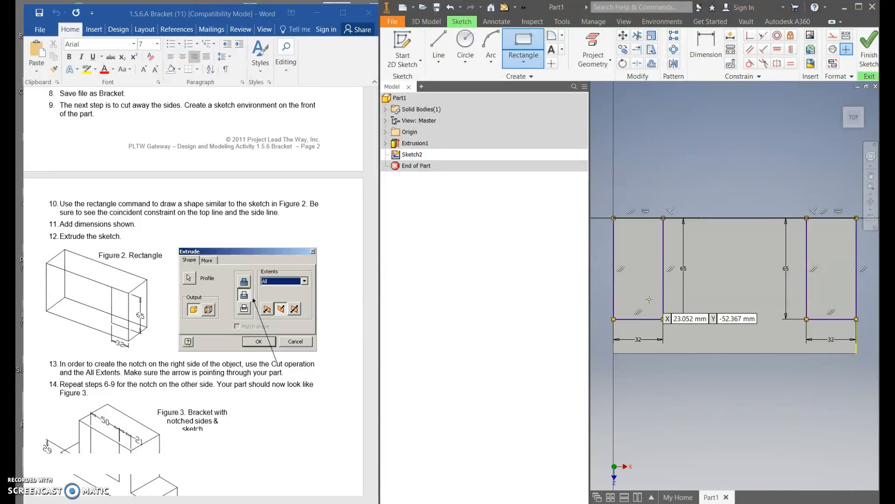
Finish the sketch and extrude both corner rectangles as an 87 mm cut down through the block, using Direction 2.
{"action": "left_click", "coordinate": [866, 56]}
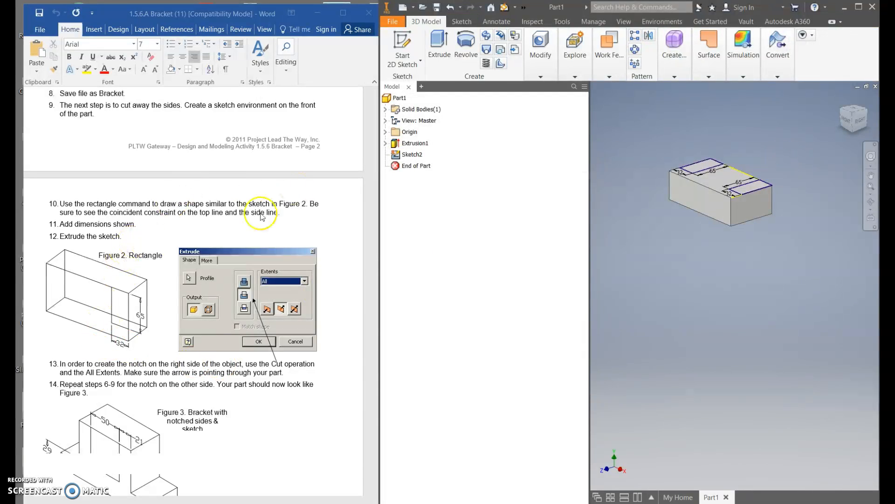
{"action": "left_click", "coordinate": [706, 166]}
{"action": "left_click", "coordinate": [753, 189]}
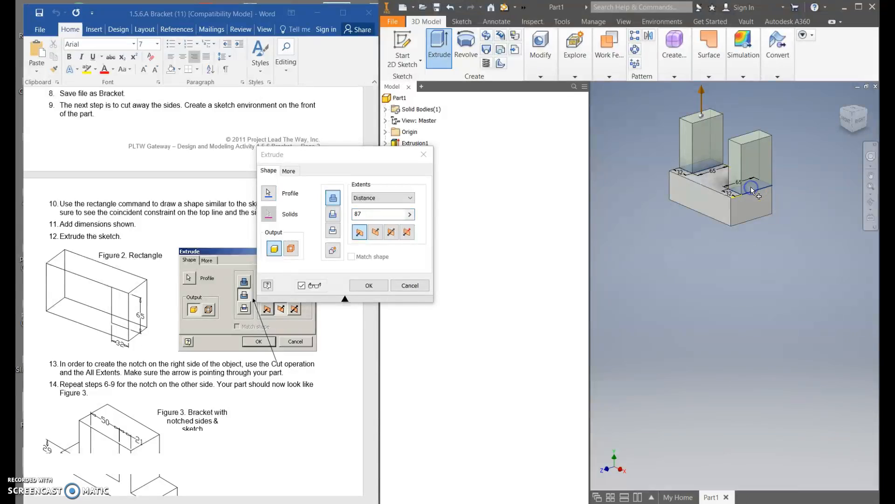
{"action": "left_click", "coordinate": [333, 214]}
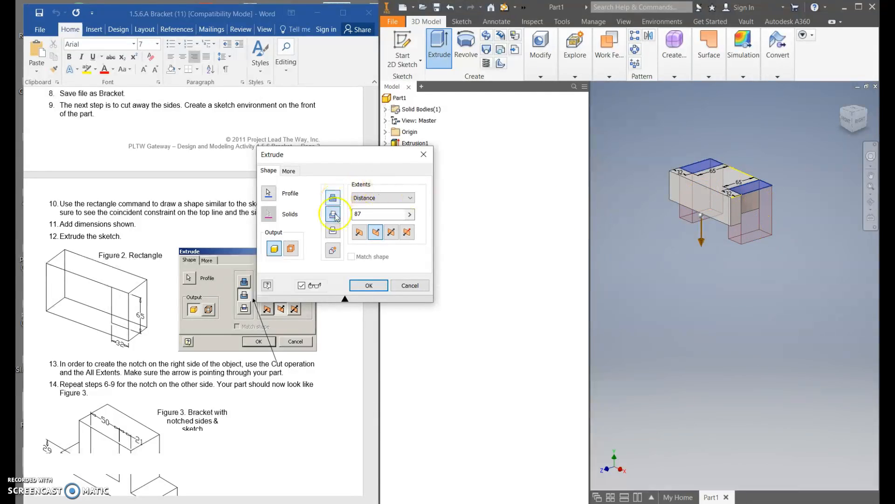
{"action": "left_click", "coordinate": [365, 233]}
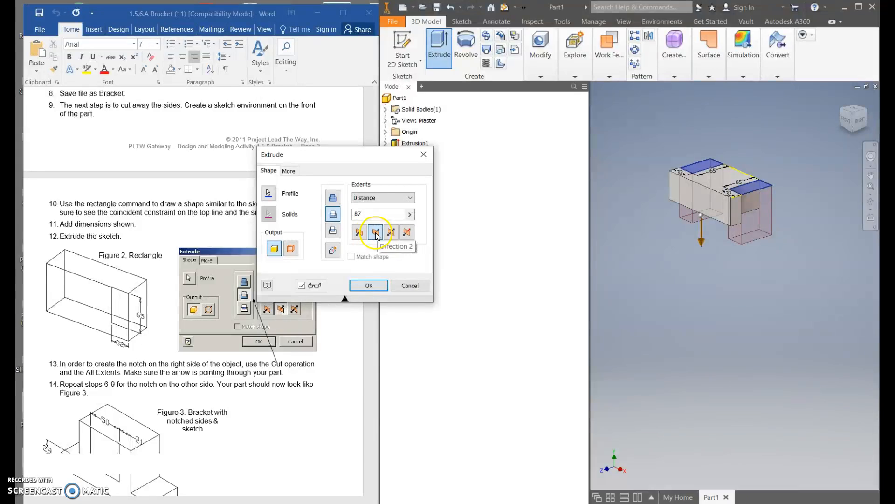
{"action": "left_click", "coordinate": [366, 286]}
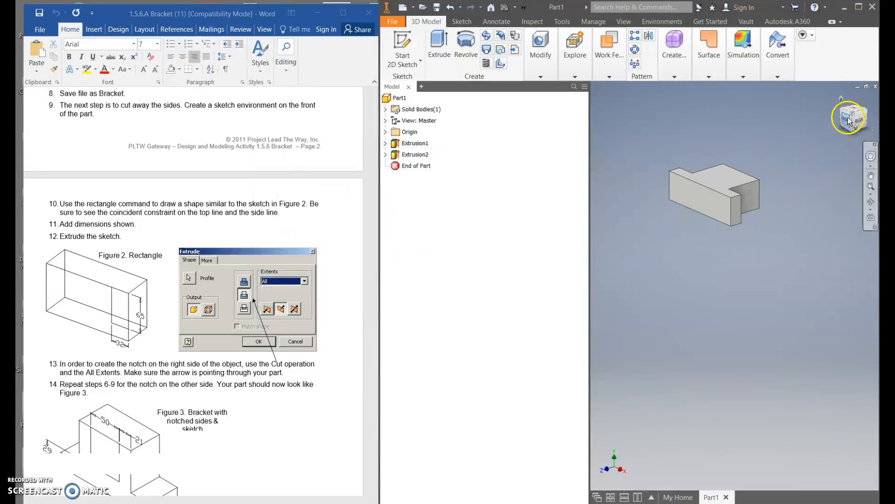
Start a 2D sketch on the T-shaped front face and sketch a rectangle 50 mm wide and about 64 mm high down from its upper edge.
{"action": "left_click_drag", "start_coordinate": [855, 113], "coordinate": [703, 292]}
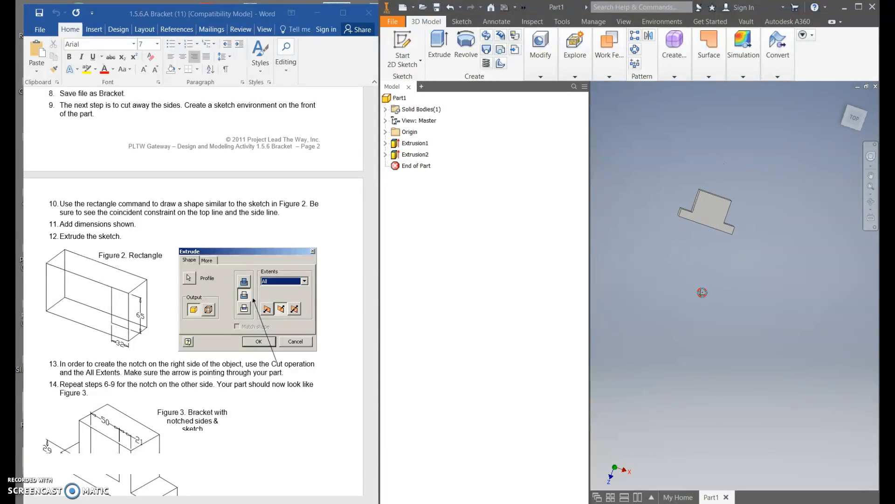
{"action": "scroll", "coordinate": [131, 439], "scroll_direction": "down", "scroll_amount": 3}
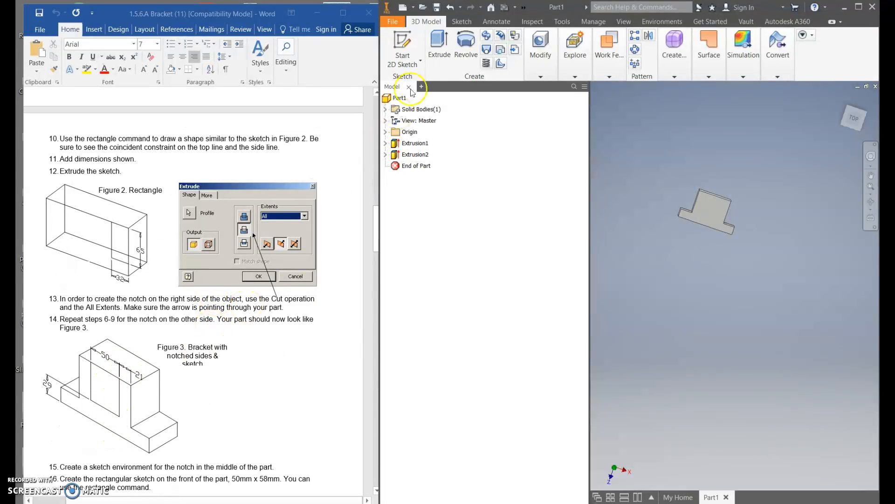
{"action": "left_click", "coordinate": [400, 42]}
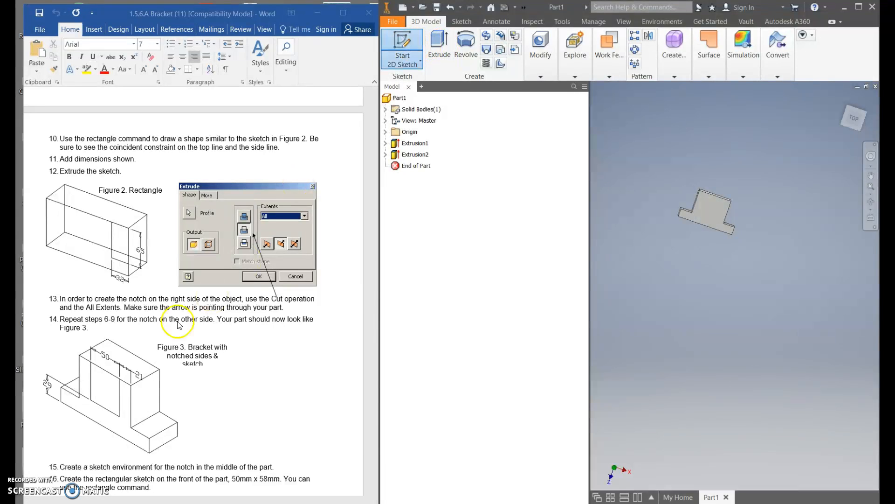
{"action": "left_click", "coordinate": [717, 211]}
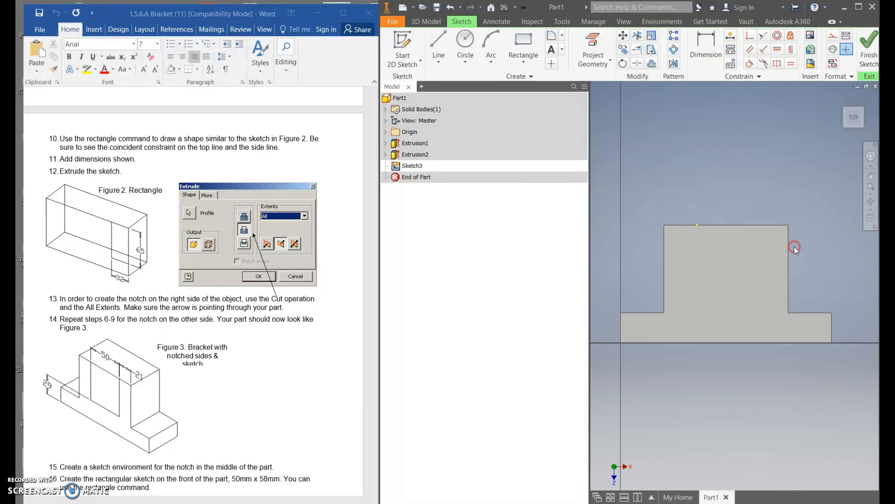
{"action": "left_click", "coordinate": [525, 37]}
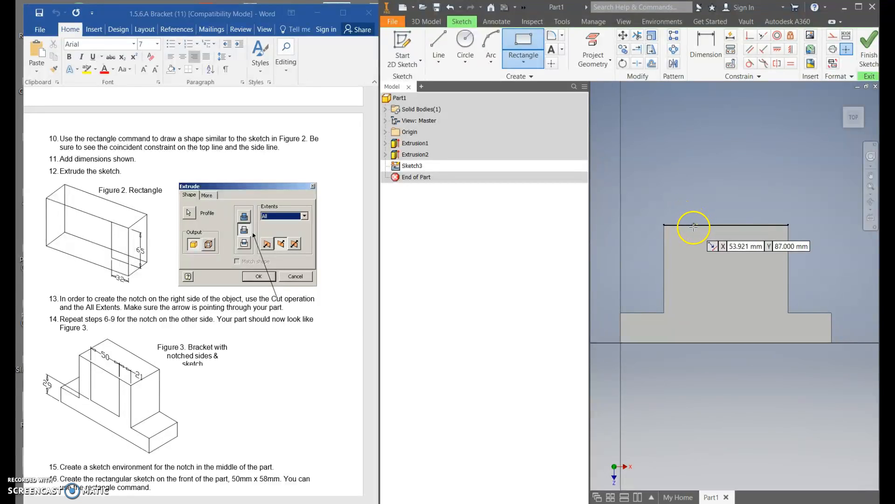
{"action": "left_click_drag", "start_coordinate": [694, 224], "coordinate": [754, 311]}
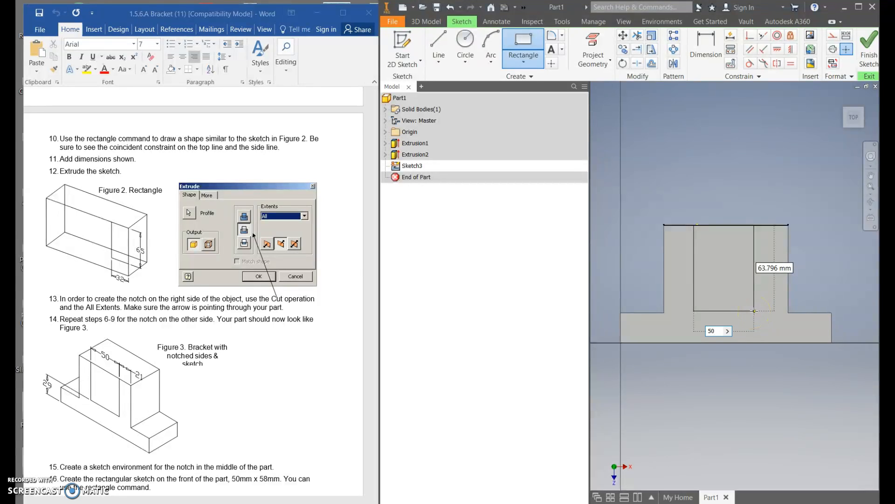
{"action": "key", "text": "Return"}
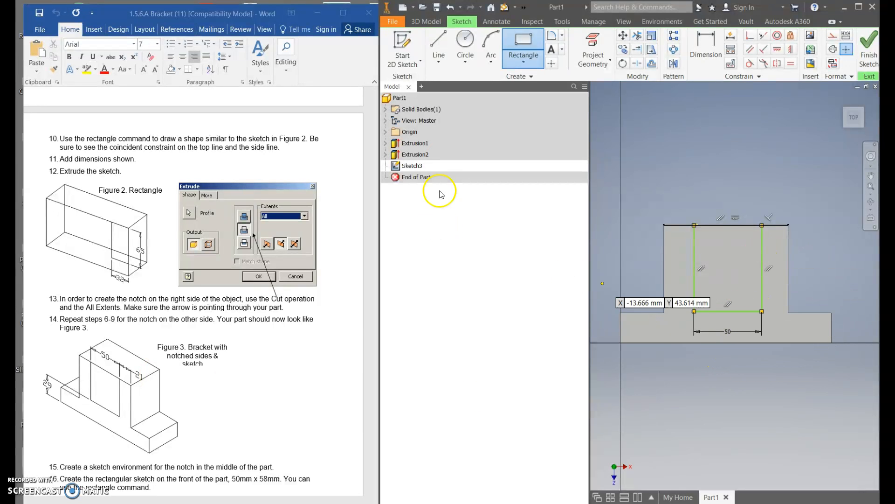
Dimension the rectangle's right side 21 mm from the right edge of the raised middle section.
{"action": "left_click", "coordinate": [699, 57]}
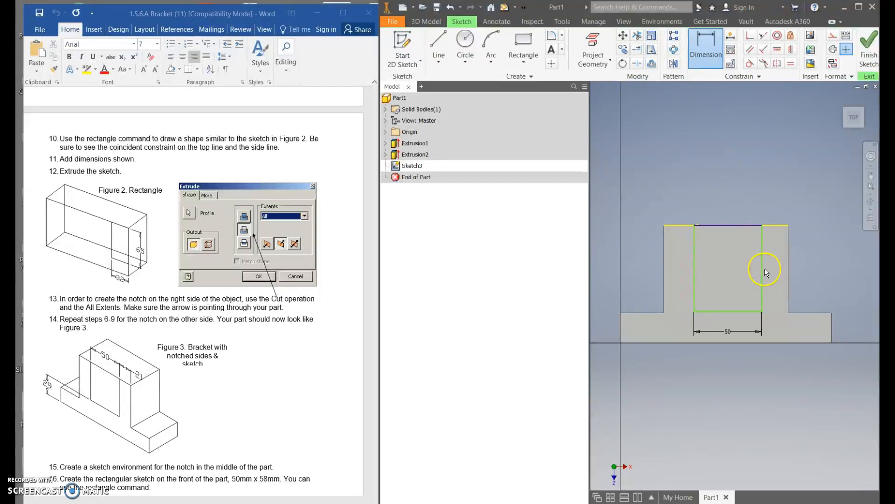
{"action": "left_click", "coordinate": [789, 254]}
{"action": "left_click", "coordinate": [778, 202]}
{"action": "type", "text": "21"}
{"action": "key", "text": "Return"}
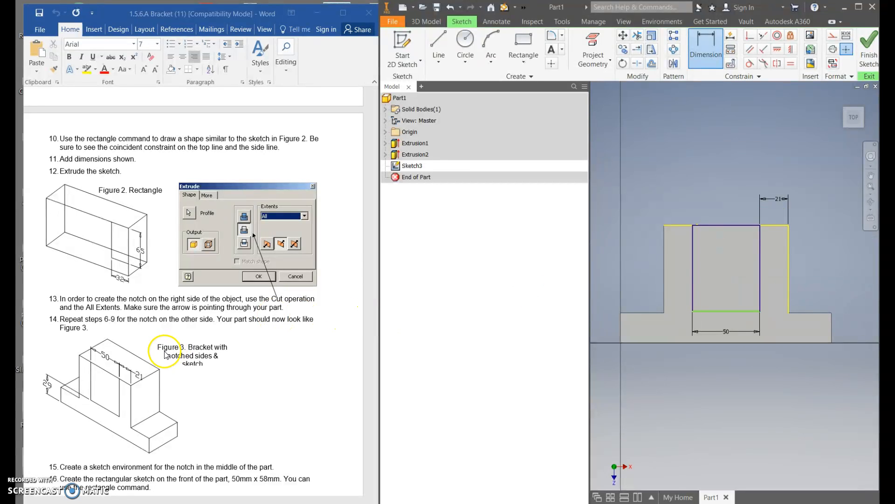
Dimension the rectangle's lower side 29 mm above the bottom edge of the part.
{"action": "left_click", "coordinate": [138, 378]}
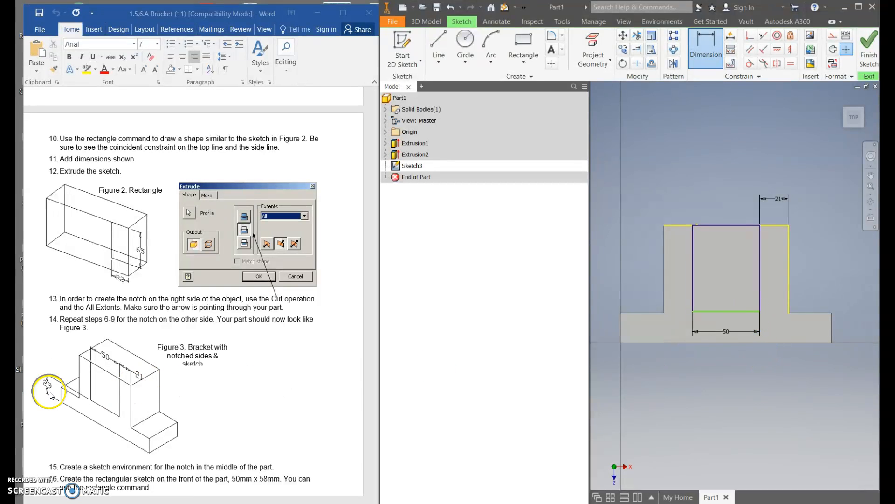
{"action": "left_click", "coordinate": [744, 343]}
{"action": "left_click", "coordinate": [739, 312]}
{"action": "left_click", "coordinate": [607, 328]}
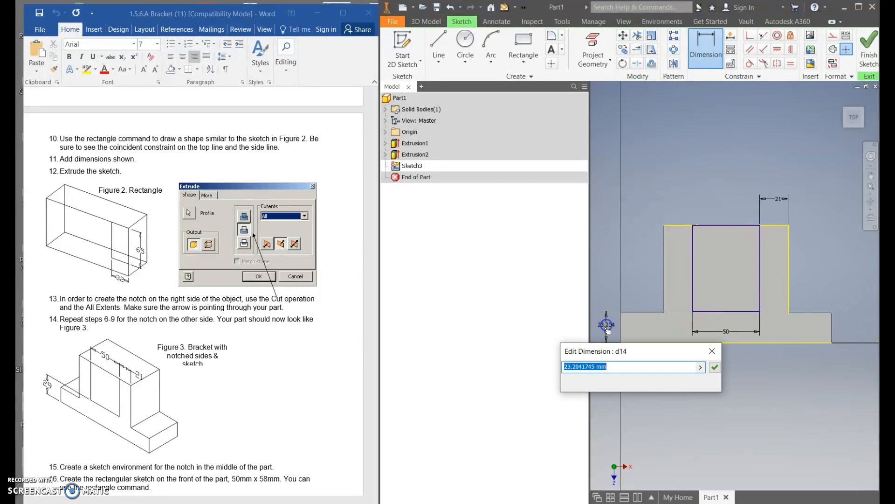
{"action": "key", "text": "Return"}
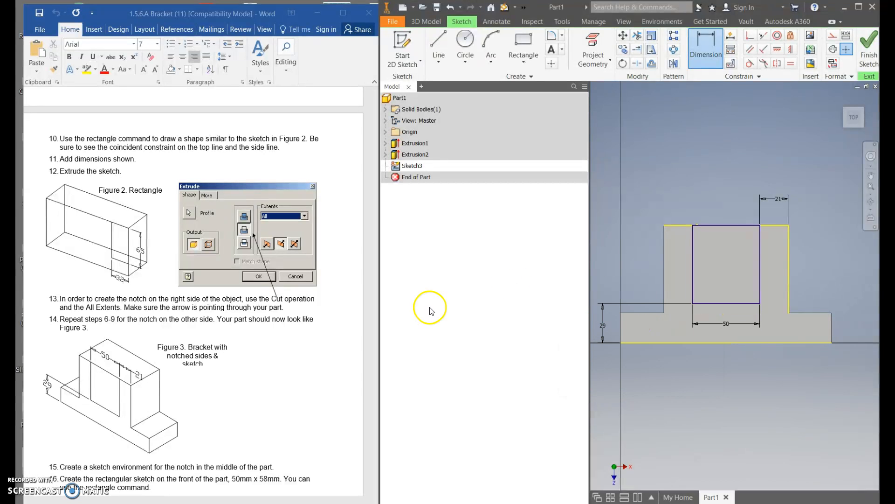
Finish the sketch and extrude the middle rectangle as a 27 mm cut into the part, using Direction 2.
{"action": "scroll", "coordinate": [131, 400], "scroll_direction": "down", "scroll_amount": 5}
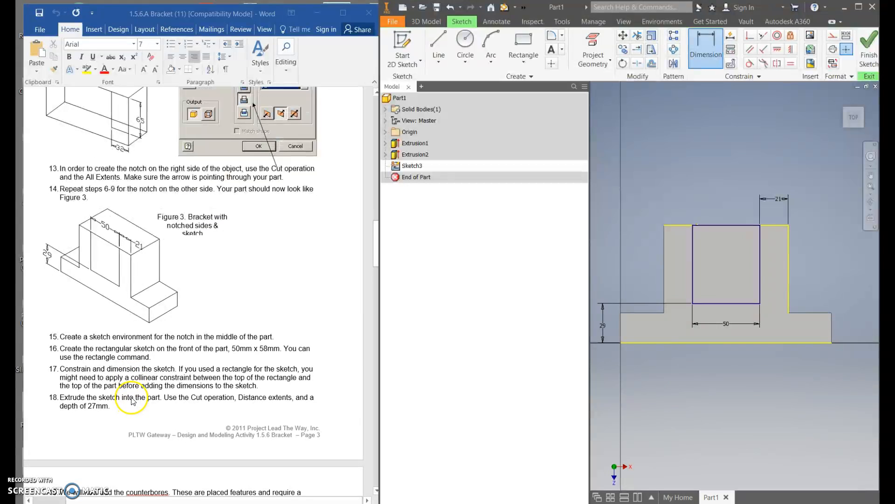
{"action": "scroll", "coordinate": [140, 351], "scroll_direction": "down", "scroll_amount": 1}
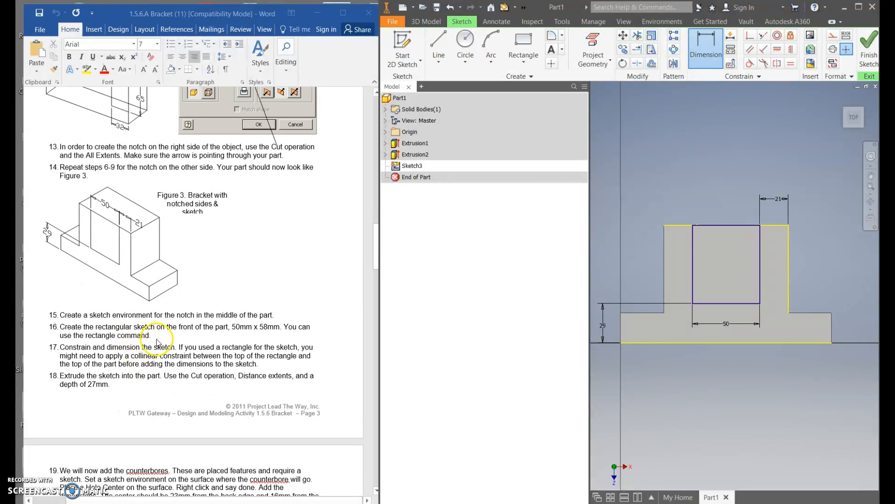
{"action": "scroll", "coordinate": [158, 338], "scroll_direction": "down", "scroll_amount": 4}
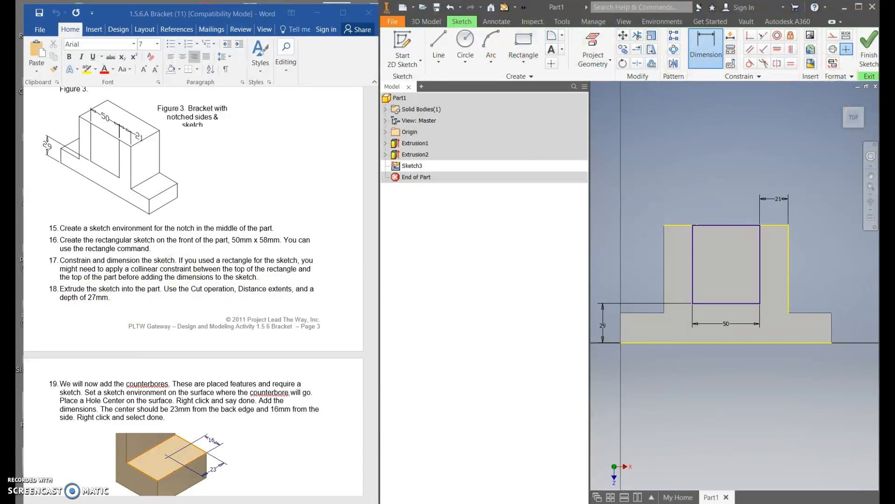
{"action": "left_click", "coordinate": [866, 62]}
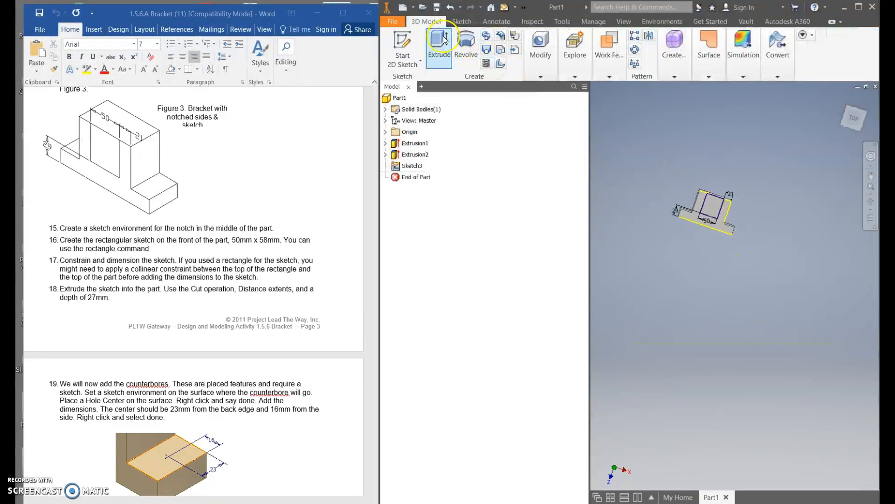
{"action": "left_click", "coordinate": [436, 38]}
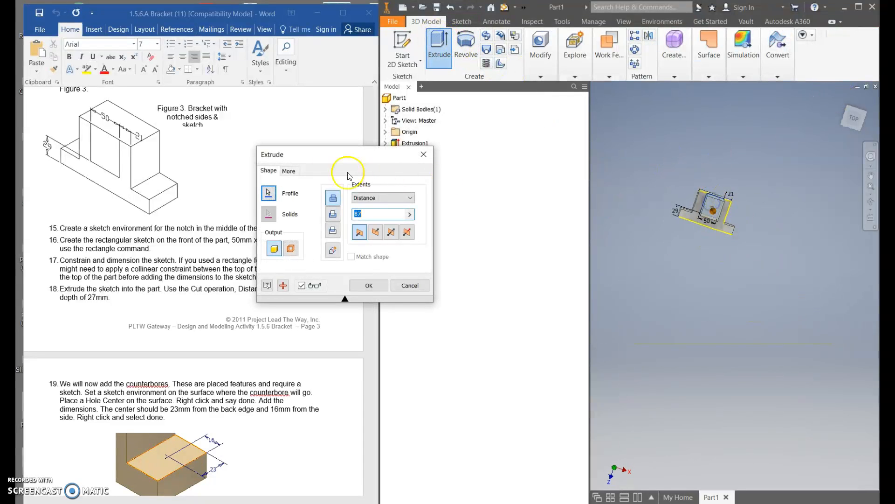
{"action": "left_click", "coordinate": [375, 232]}
{"action": "left_click", "coordinate": [333, 214]}
{"action": "left_click", "coordinate": [372, 215]}
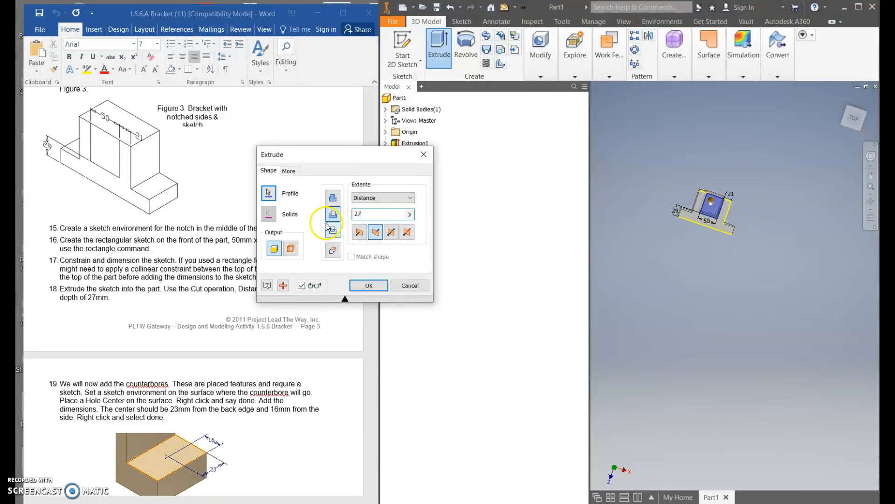
{"action": "key", "text": "Return"}
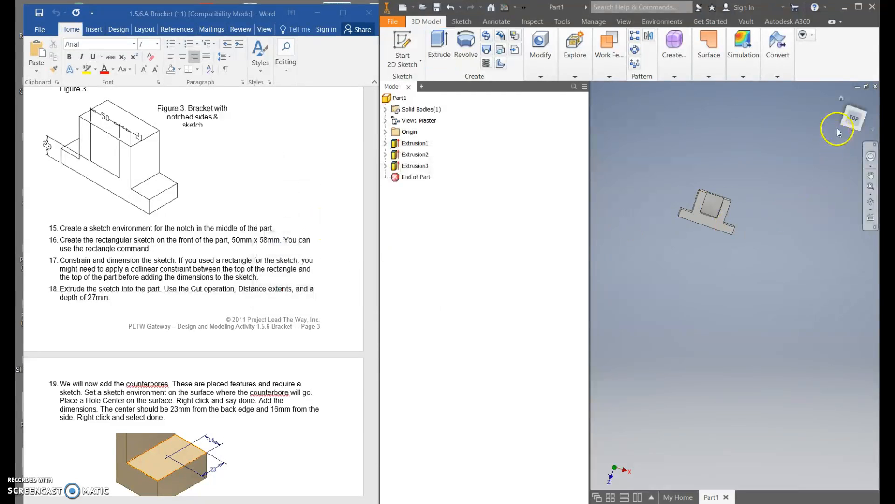
Inspect the notched part and read procedure steps 19 to 21 for the counterbore positions and sizes.
{"action": "middle_click_drag", "start_coordinate": [732, 219], "coordinate": [711, 217], "text": "shift"}
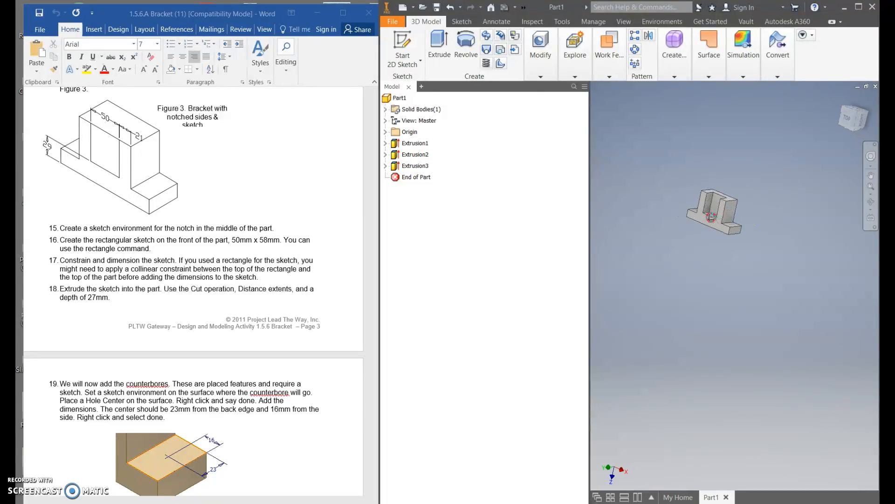
{"action": "scroll", "coordinate": [718, 209], "scroll_direction": "up", "scroll_amount": 5}
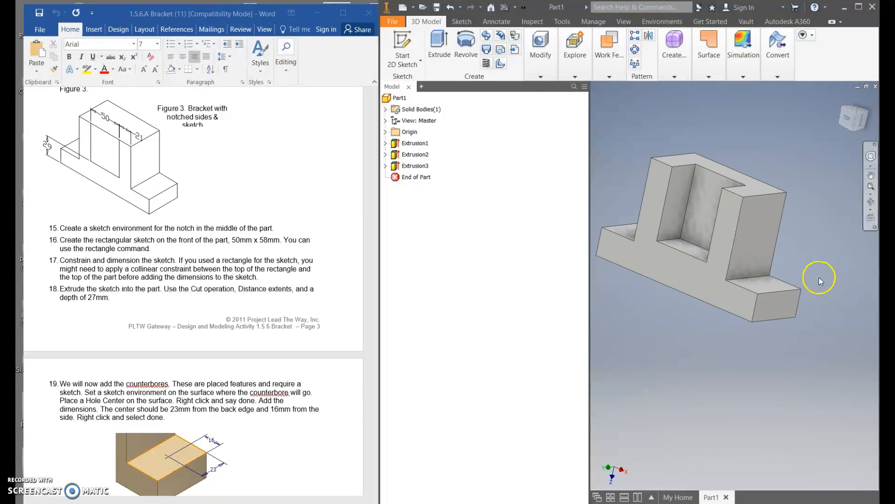
{"action": "scroll", "coordinate": [204, 345], "scroll_direction": "down", "scroll_amount": 4}
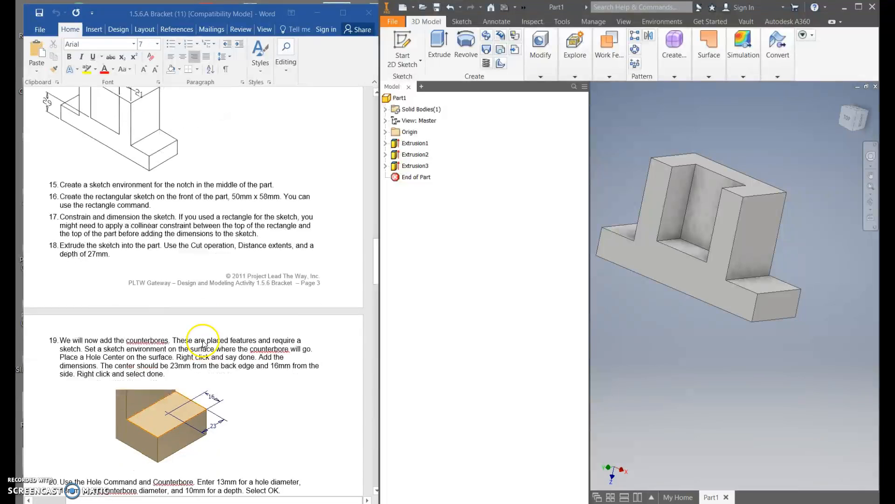
{"action": "scroll", "coordinate": [176, 355], "scroll_direction": "down", "scroll_amount": 8}
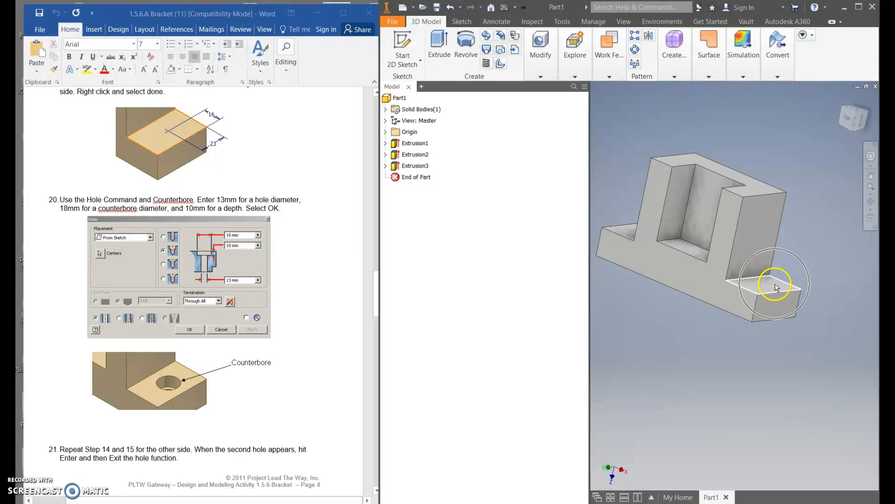
{"action": "scroll", "coordinate": [249, 356], "scroll_direction": "down", "scroll_amount": 7}
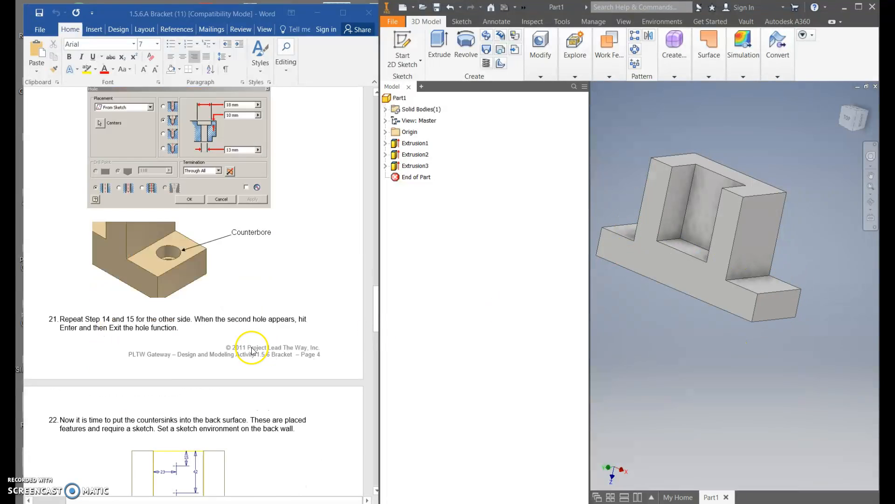
{"action": "scroll", "coordinate": [254, 354], "scroll_direction": "up", "scroll_amount": 3}
{"action": "scroll", "coordinate": [252, 350], "scroll_direction": "up", "scroll_amount": 6}
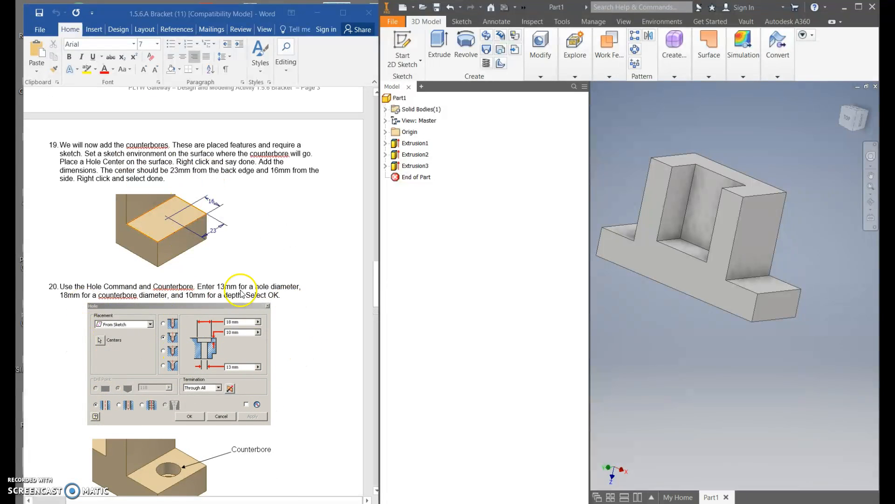
{"action": "left_click", "coordinate": [202, 218]}
Start a 2D sketch on the side ledge's upper surface and place one hole center point on each of the two ledges.
{"action": "left_click", "coordinate": [411, 45]}
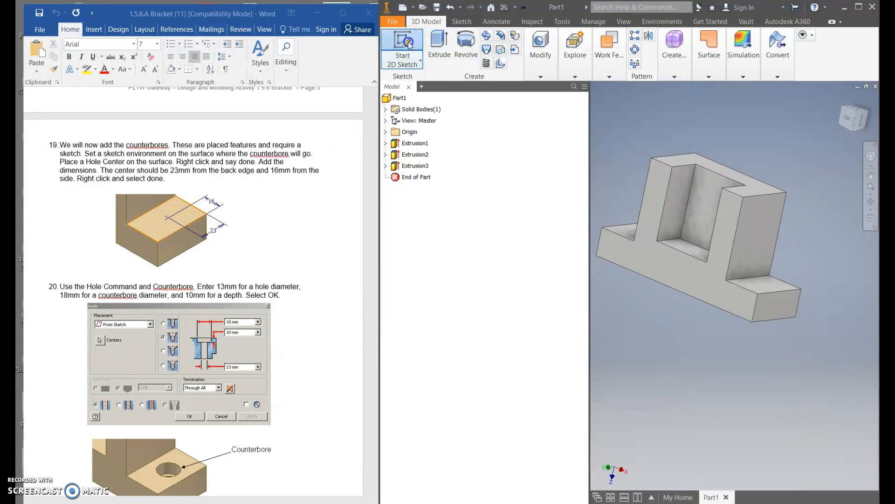
{"action": "left_click", "coordinate": [768, 283]}
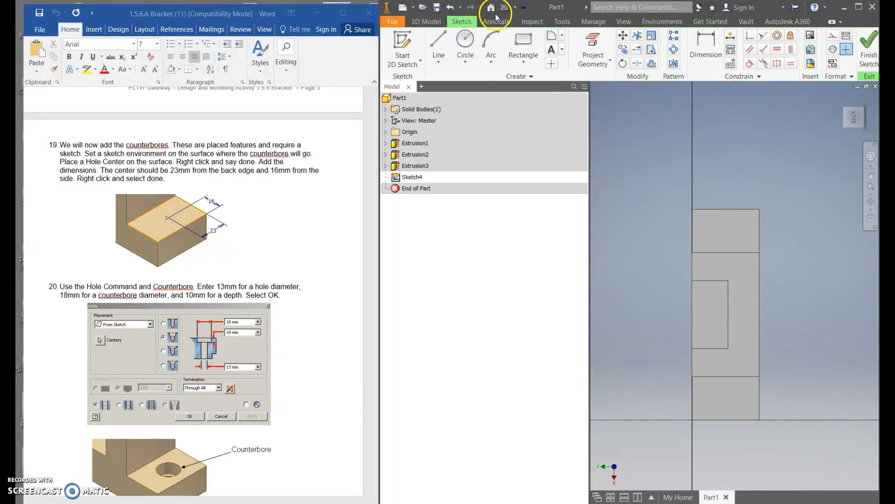
{"action": "left_click", "coordinate": [552, 64]}
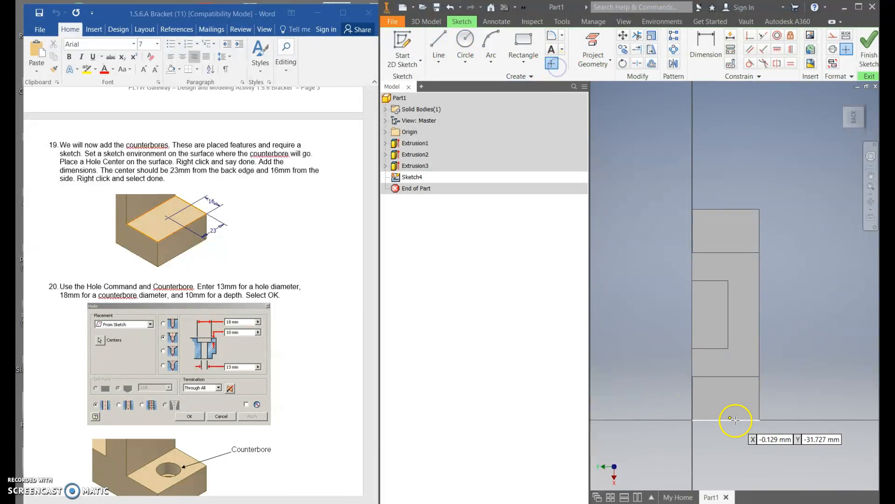
{"action": "left_click", "coordinate": [728, 400]}
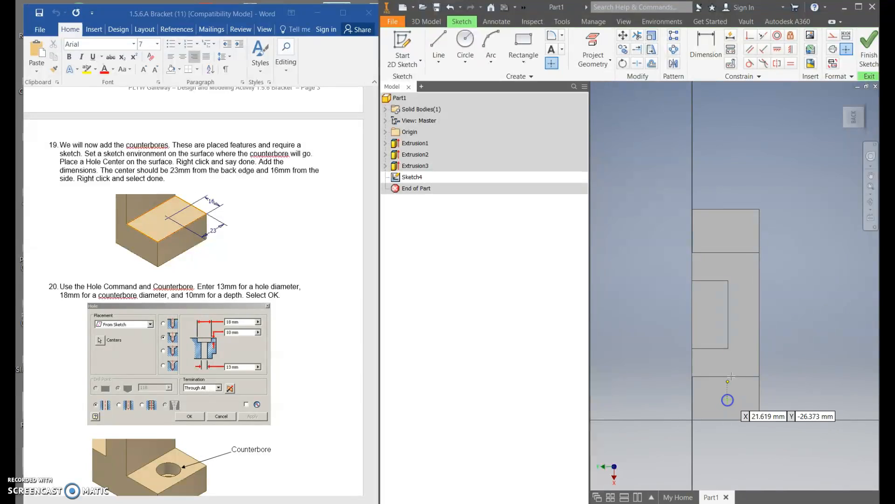
{"action": "left_click", "coordinate": [724, 231]}
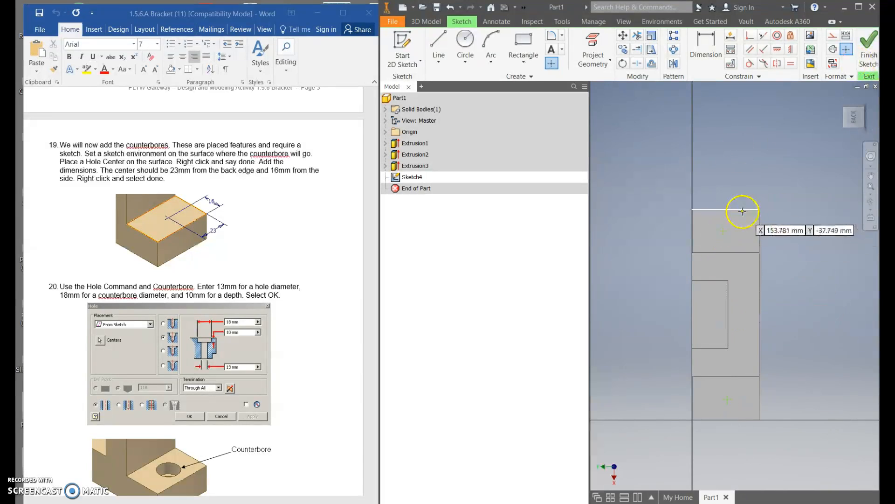
{"action": "key", "text": "Escape"}
Dimension the lower hole center point 16 mm from the ledge's outer end edge and 23 mm from its back edge.
{"action": "left_click", "coordinate": [707, 42]}
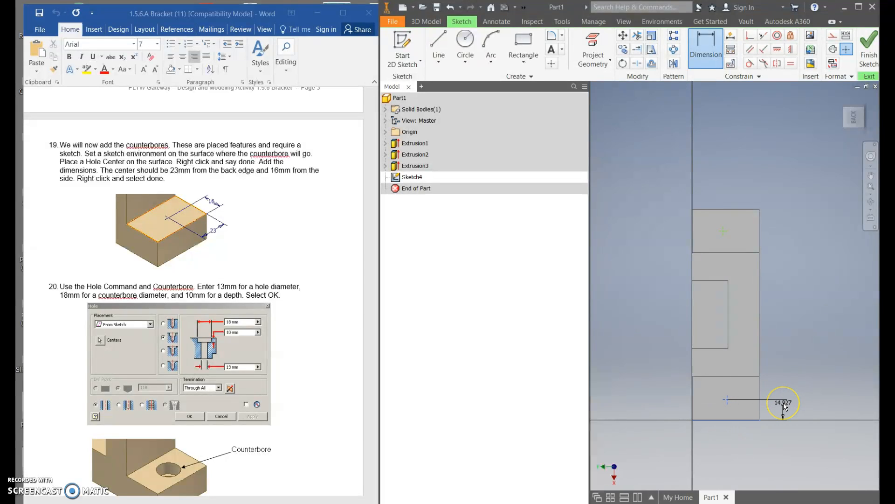
{"action": "left_click", "coordinate": [784, 405]}
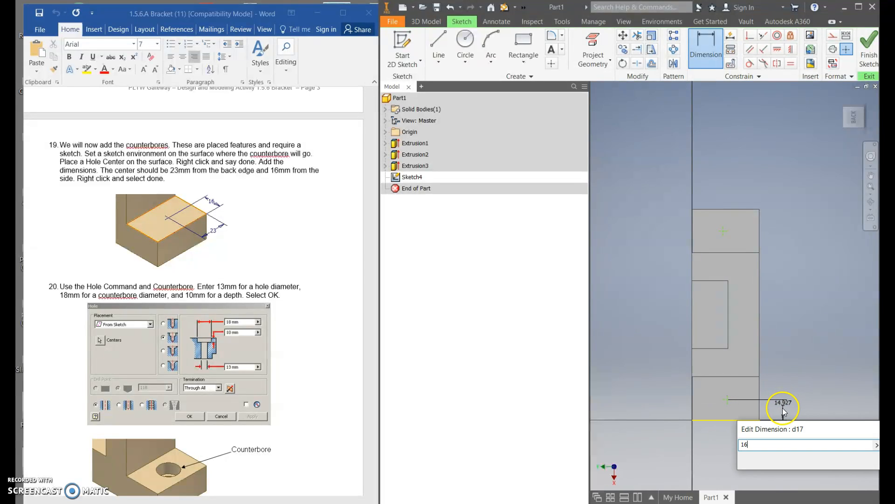
{"action": "key", "text": "Return"}
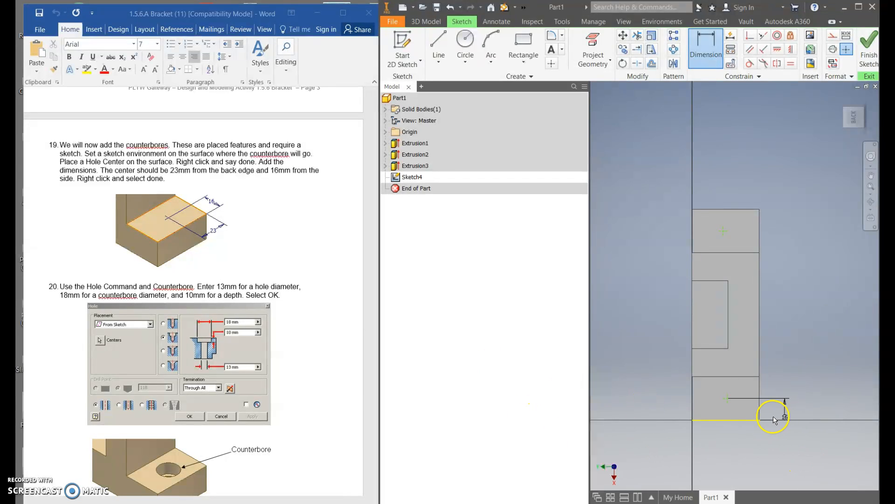
{"action": "left_click", "coordinate": [762, 411]}
{"action": "left_click", "coordinate": [726, 398]}
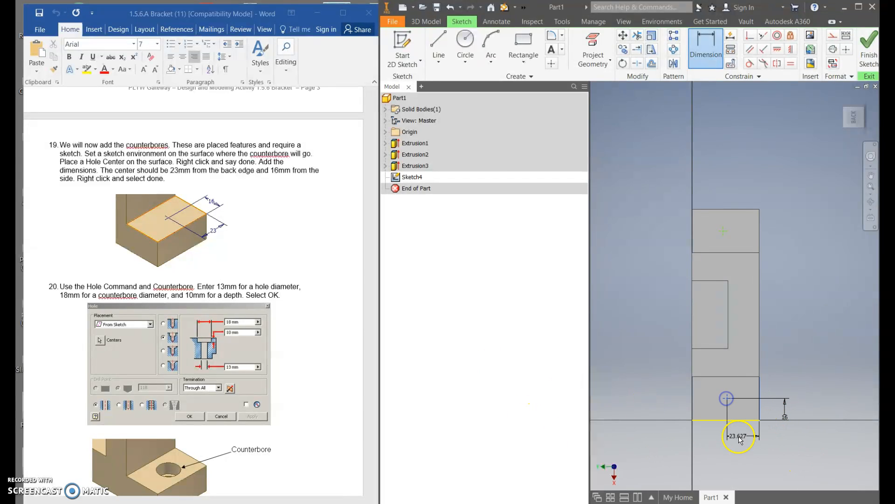
{"action": "left_click", "coordinate": [736, 435]}
{"action": "type", "text": "23"}
{"action": "key", "text": "Return"}
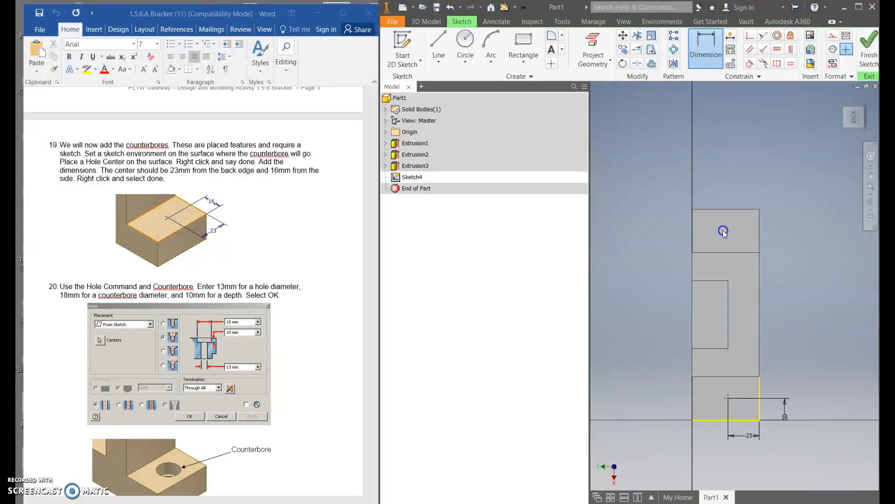
Dimension the upper hole center point 23 mm from the ledge's back edge and 16 mm from its outer end edge.
{"action": "left_click", "coordinate": [758, 234]}
{"action": "left_click", "coordinate": [740, 193]}
{"action": "type", "text": "23"}
{"action": "key", "text": "Return"}
{"action": "left_click", "coordinate": [737, 209]}
{"action": "left_click", "coordinate": [730, 230]}
{"action": "left_click", "coordinate": [768, 223]}
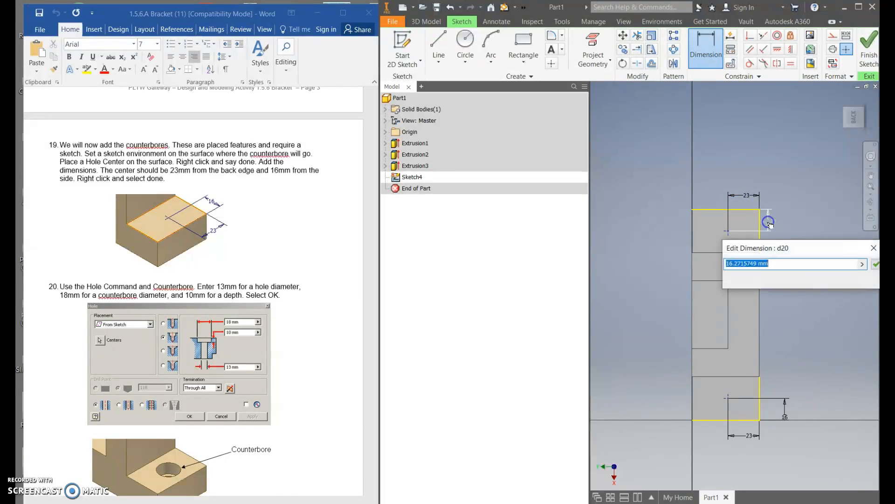
{"action": "type", "text": "16"}
{"action": "key", "text": "Return"}
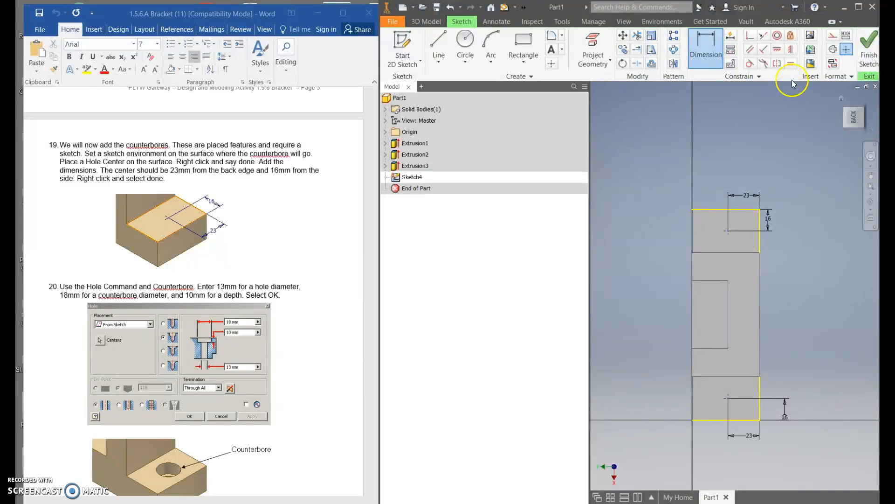
Finish the sketch and create counterbored holes at both centers: 18 mm counterbore diameter, 10 mm counterbore depth, 13 mm hole diameter, Through All.
{"action": "left_click", "coordinate": [867, 49]}
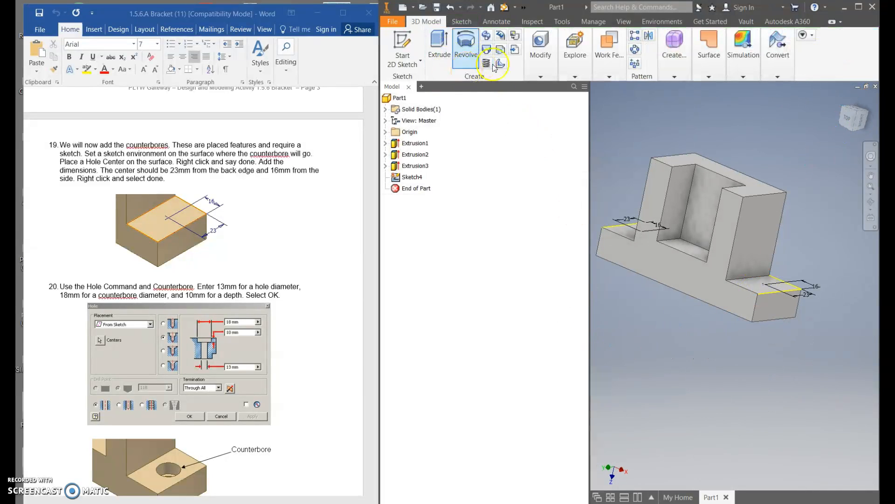
{"action": "left_click", "coordinate": [540, 76]}
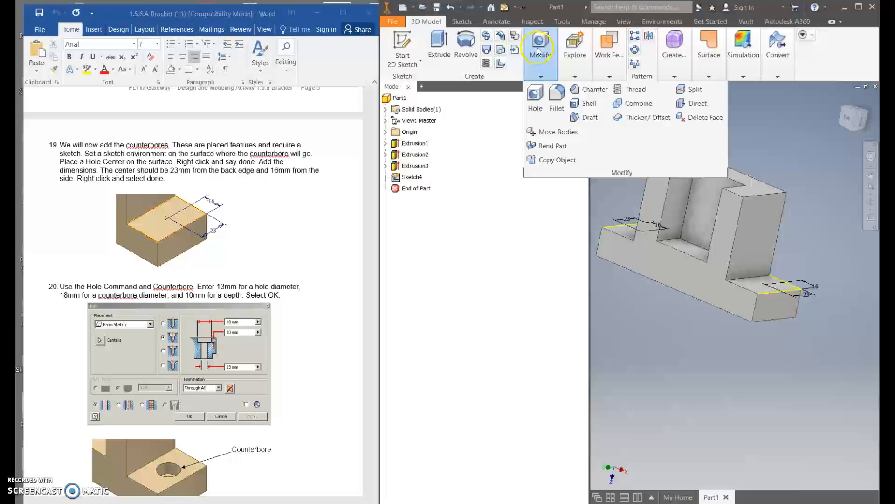
{"action": "left_click", "coordinate": [541, 92]}
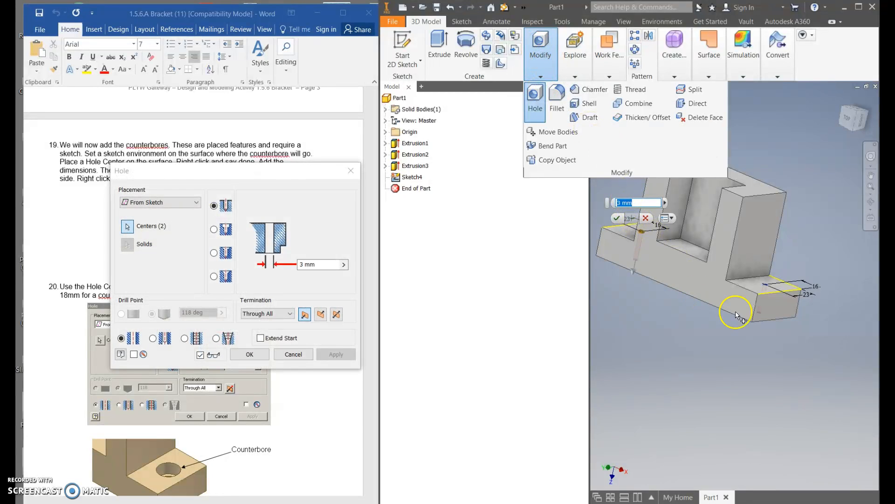
{"action": "left_click_drag", "start_coordinate": [300, 171], "coordinate": [571, 276]}
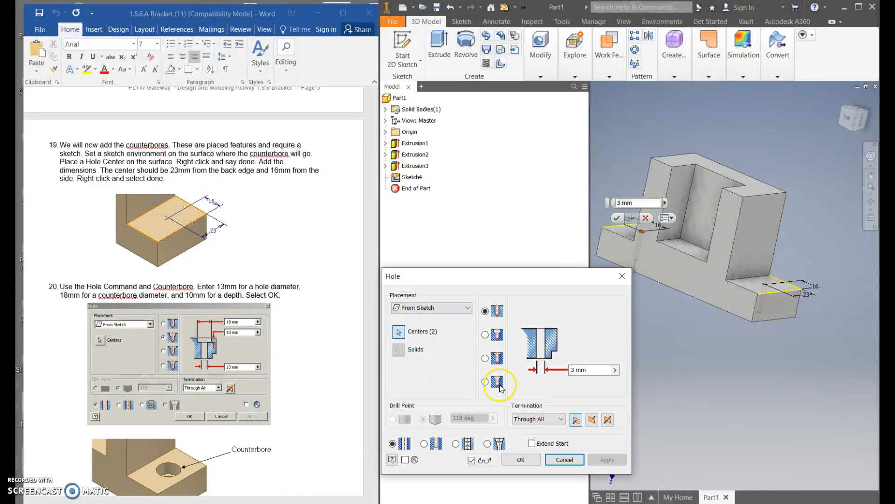
{"action": "left_click", "coordinate": [496, 335]}
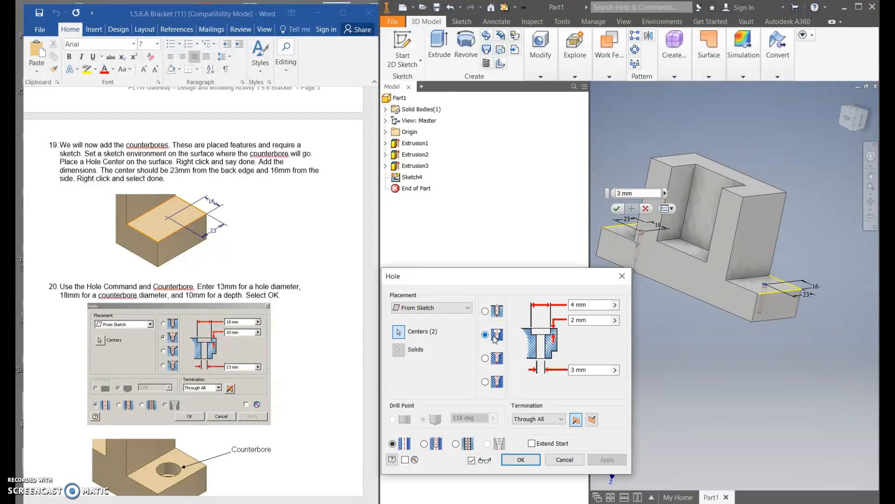
{"action": "left_click", "coordinate": [583, 304]}
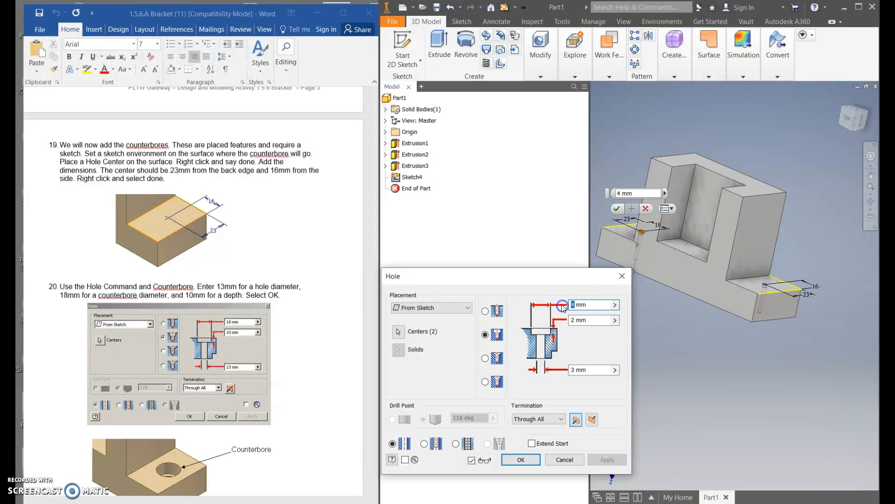
{"action": "left_click", "coordinate": [577, 320]}
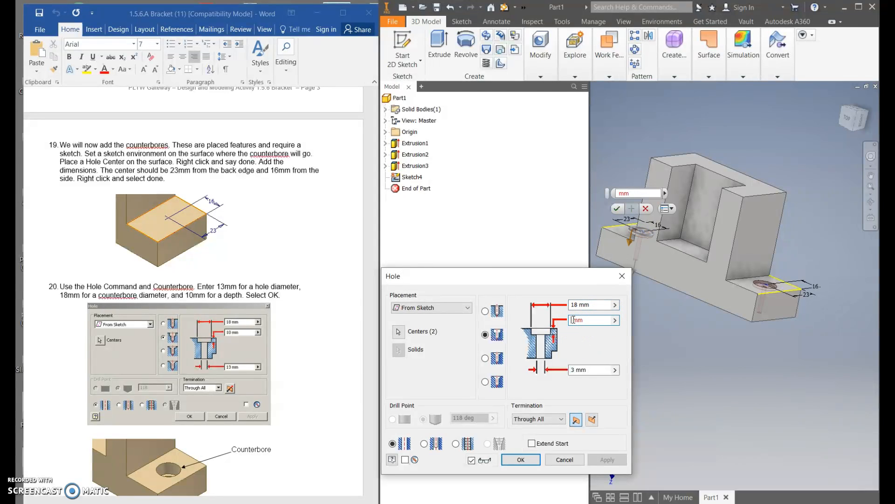
{"action": "left_click", "coordinate": [572, 369]}
{"action": "type", "text": "1"}
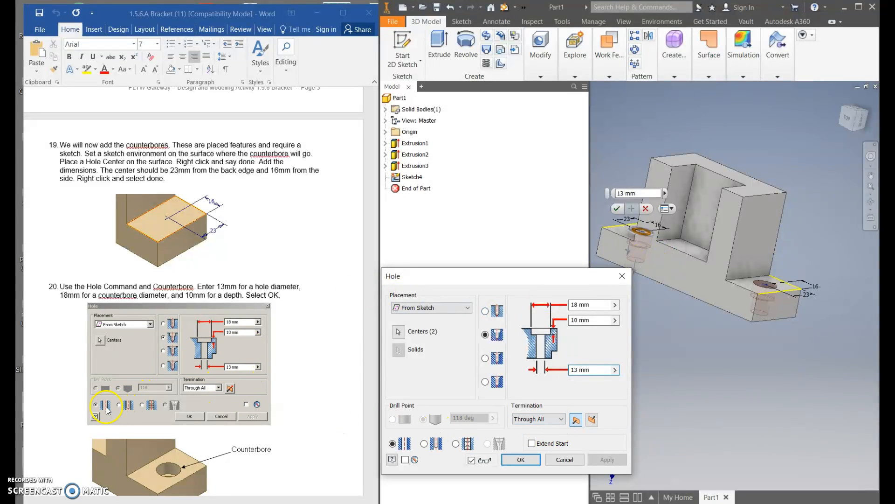
{"action": "left_click", "coordinate": [523, 459]}
Start a 2D sketch on the back wall of the middle notch and place two hole center points, one above the other.
{"action": "middle_click_drag", "start_coordinate": [665, 298], "coordinate": [659, 329], "text": "shift"}
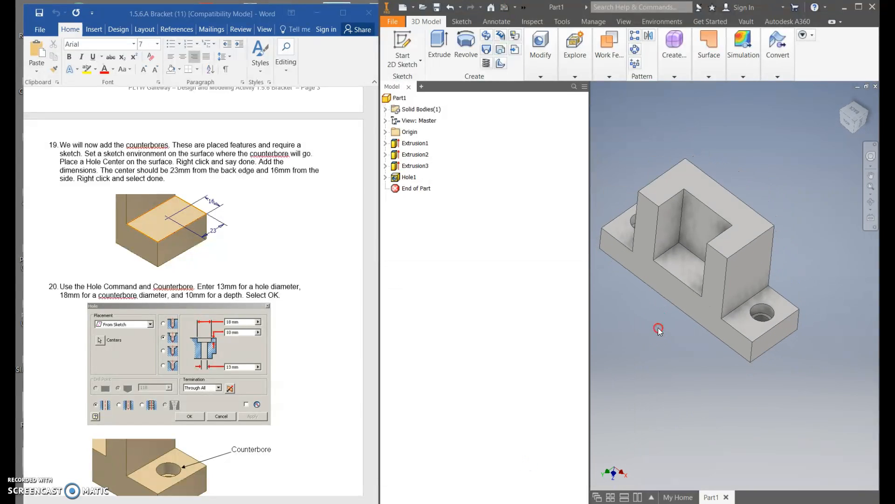
{"action": "scroll", "coordinate": [322, 348], "scroll_direction": "down", "scroll_amount": 8}
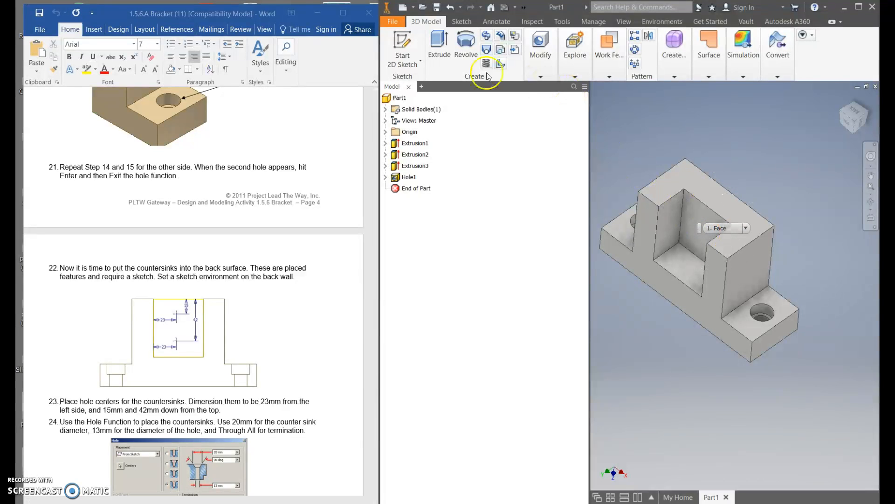
{"action": "left_click", "coordinate": [408, 44]}
{"action": "left_click", "coordinate": [732, 301]}
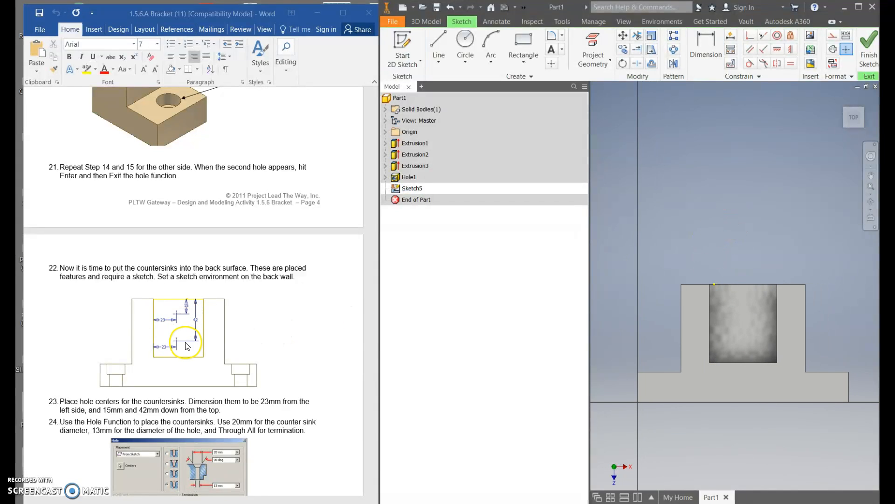
{"action": "left_click", "coordinate": [551, 63]}
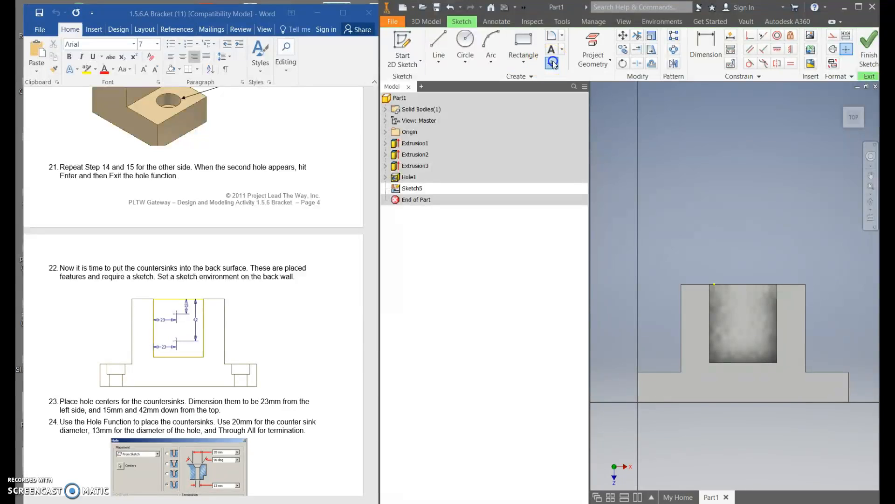
{"action": "left_click", "coordinate": [743, 307]}
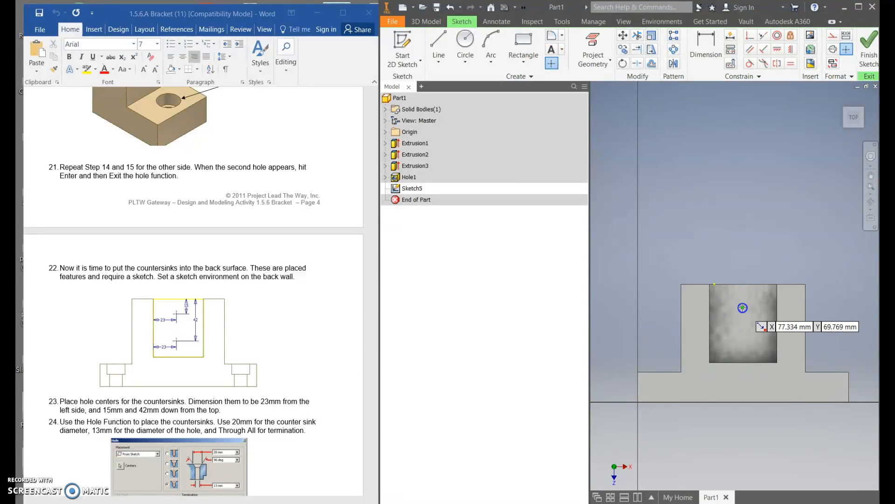
{"action": "left_click", "coordinate": [743, 336]}
{"action": "left_click", "coordinate": [511, 47]}
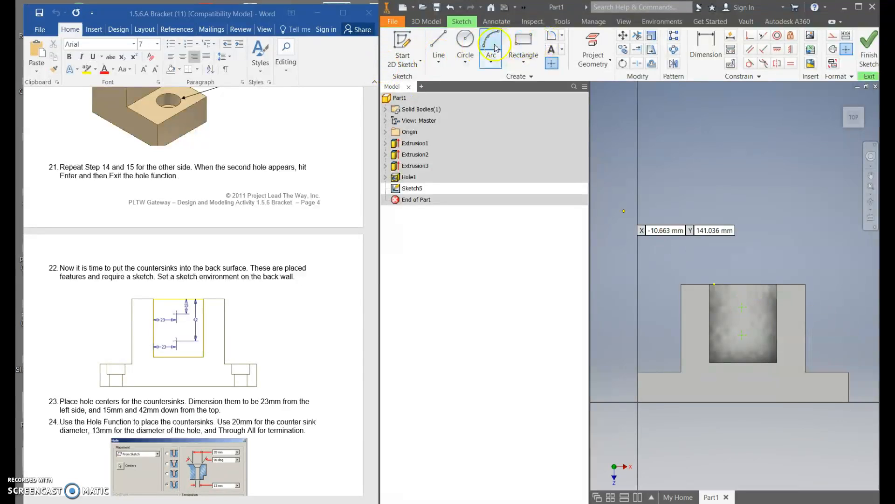
Dimension the upper hole center point 15 mm down from the notch's top edge and 23 mm from its left side edge.
{"action": "left_click", "coordinate": [714, 46]}
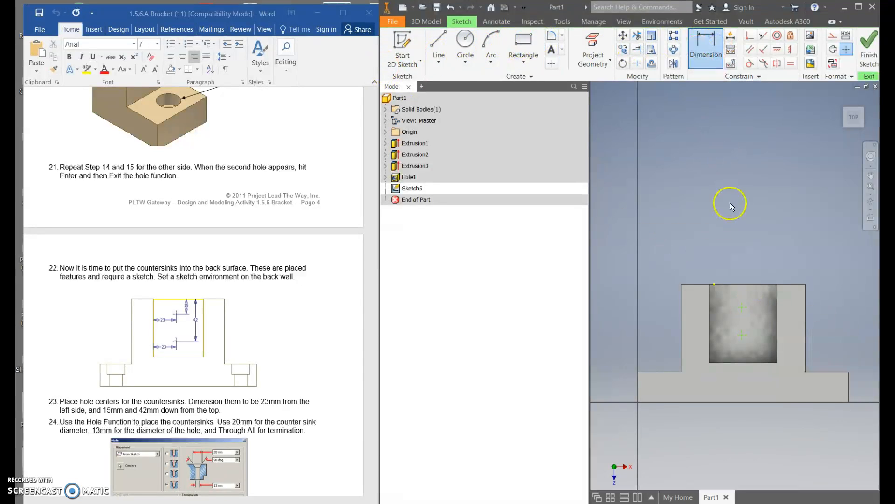
{"action": "left_click", "coordinate": [746, 284]}
{"action": "left_click", "coordinate": [743, 305]}
{"action": "left_click", "coordinate": [756, 299]}
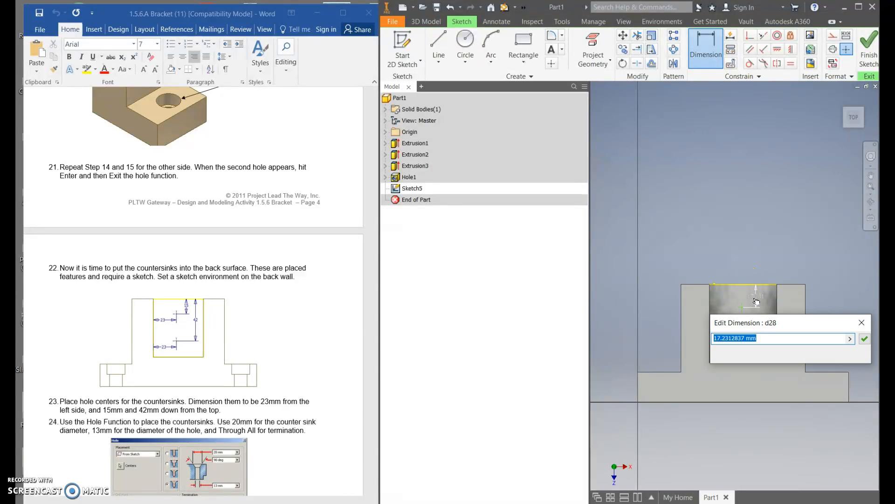
{"action": "key", "text": "Return"}
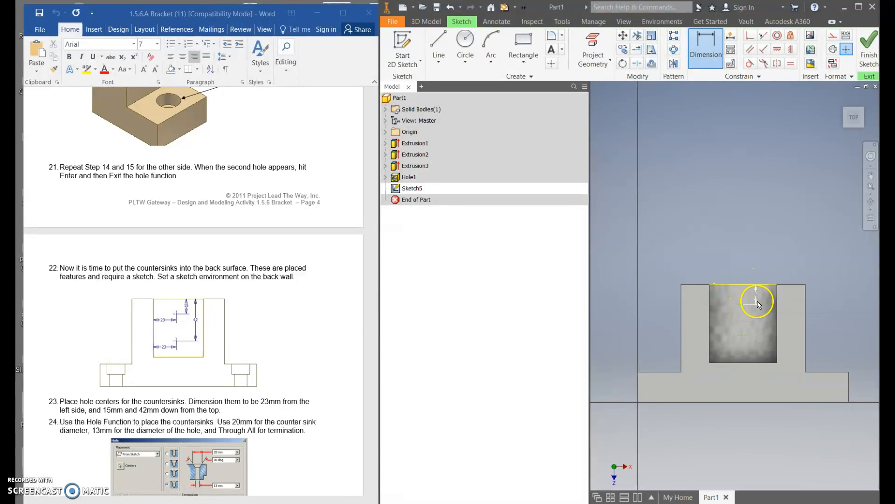
{"action": "left_click", "coordinate": [710, 305]}
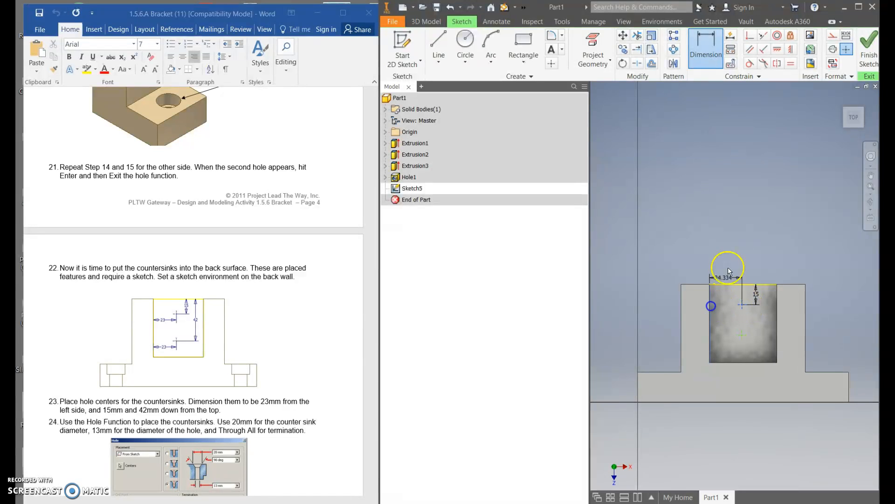
{"action": "left_click", "coordinate": [728, 260]}
{"action": "type", "text": "23"}
{"action": "key", "text": "Return"}
Dimension the lower hole center point 23 mm from the notch's left side edge and 42 mm down from its top edge.
{"action": "left_click", "coordinate": [711, 337]}
{"action": "left_click", "coordinate": [727, 349]}
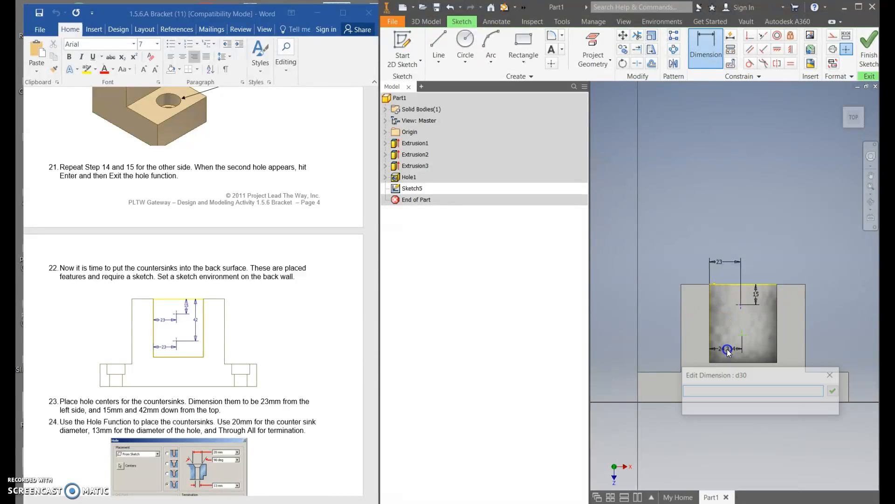
{"action": "key", "text": "Return"}
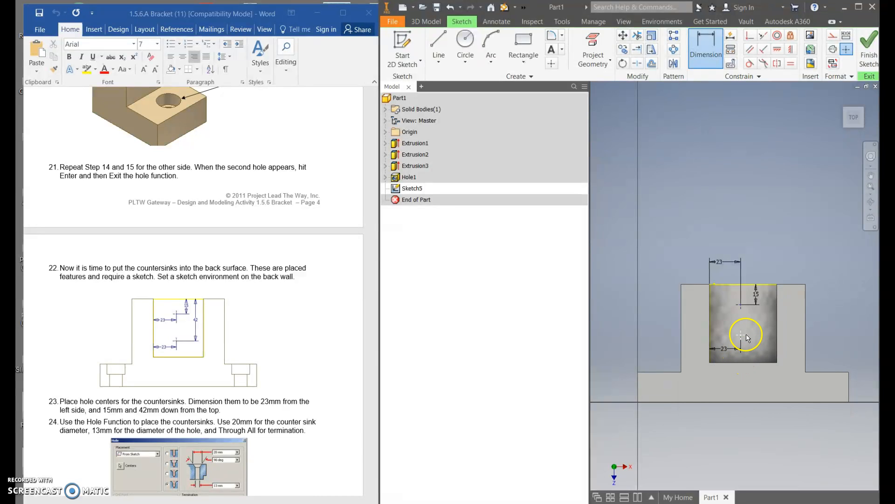
{"action": "left_click", "coordinate": [747, 285]}
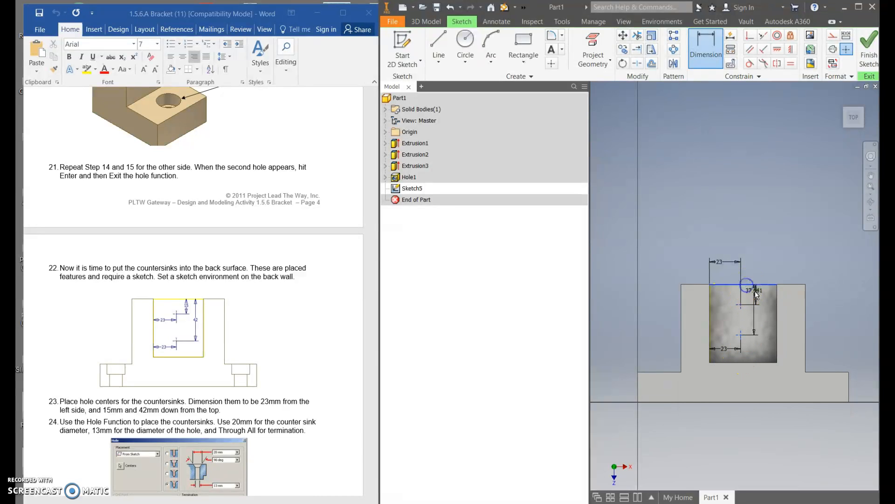
{"action": "left_click", "coordinate": [769, 317]}
{"action": "type", "text": "42"}
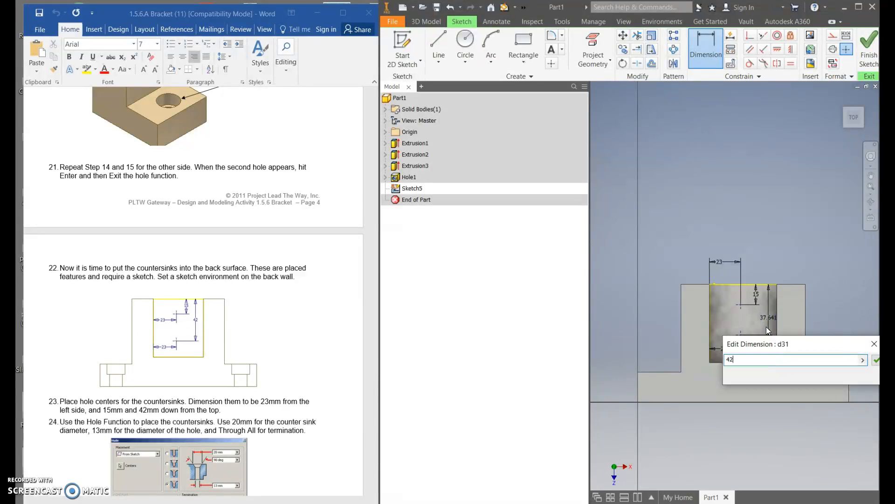
{"action": "key", "text": "Return"}
Finish the sketch and create countersunk holes at both centers with 20 mm countersink diameter, 90 deg angle, 13 mm hole diameter and Through All.
{"action": "scroll", "coordinate": [261, 313], "scroll_direction": "down", "scroll_amount": 8}
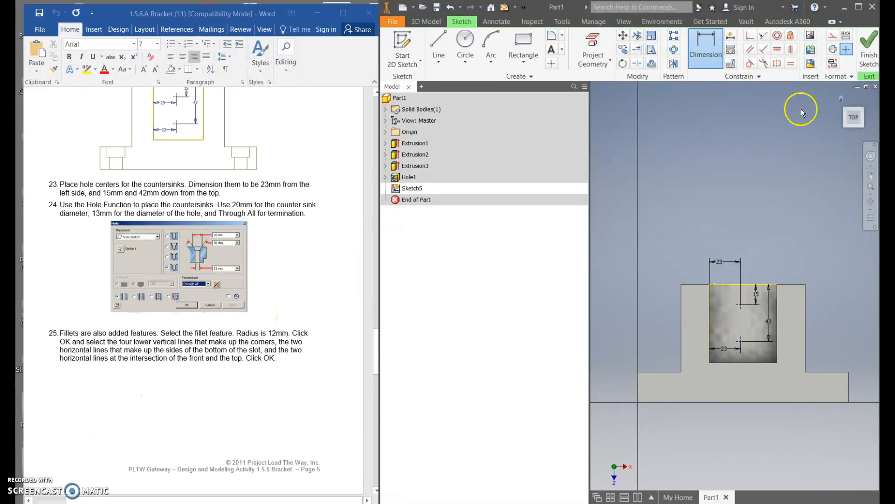
{"action": "left_click", "coordinate": [862, 47]}
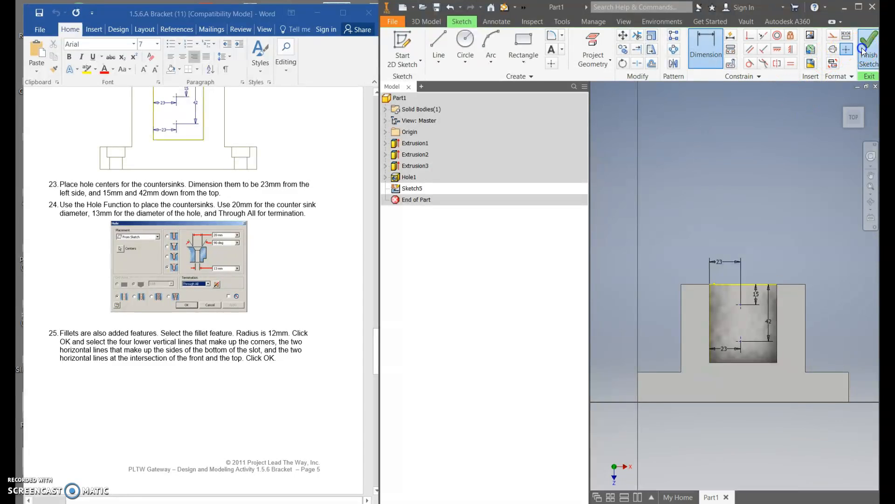
{"action": "left_click", "coordinate": [539, 44]}
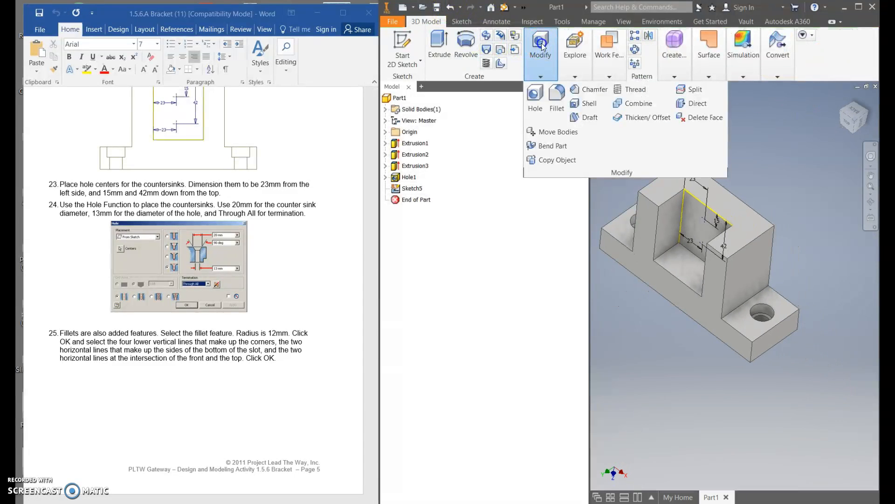
{"action": "left_click", "coordinate": [534, 93]}
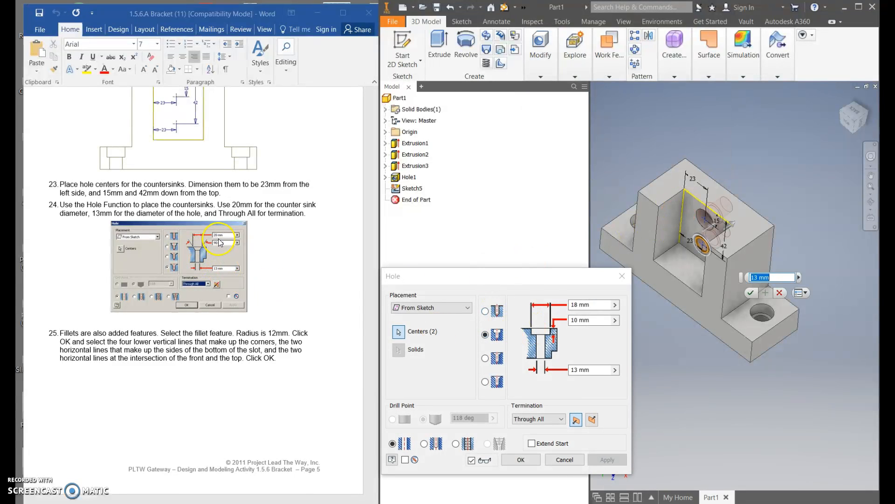
{"action": "left_click", "coordinate": [579, 304]}
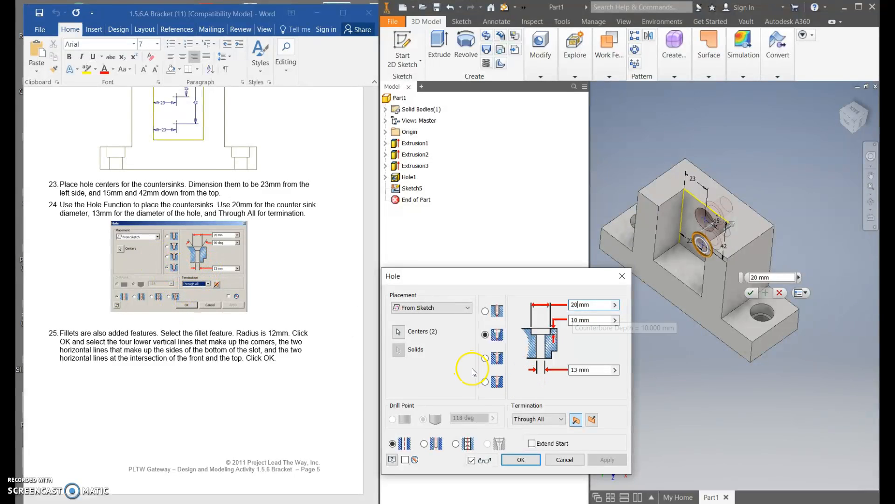
{"action": "left_click", "coordinate": [490, 383]}
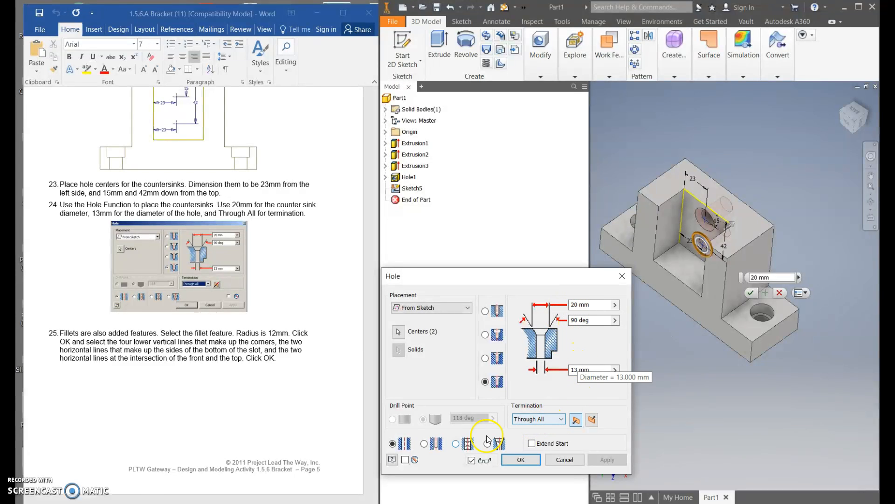
{"action": "left_click", "coordinate": [533, 459]}
{"action": "middle_click_drag", "start_coordinate": [777, 190], "coordinate": [754, 176], "text": "shift"}
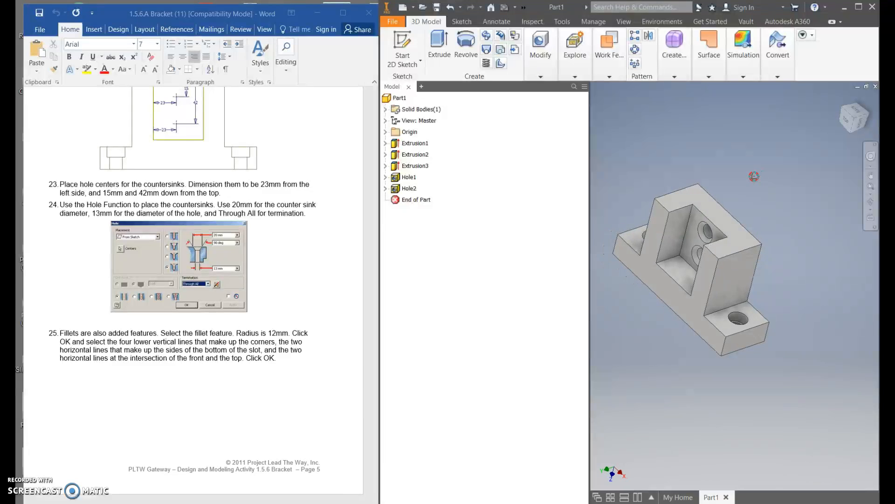
{"action": "scroll", "coordinate": [754, 178], "scroll_direction": "up", "scroll_amount": 3}
{"action": "scroll", "coordinate": [802, 314], "scroll_direction": "down", "scroll_amount": 5}
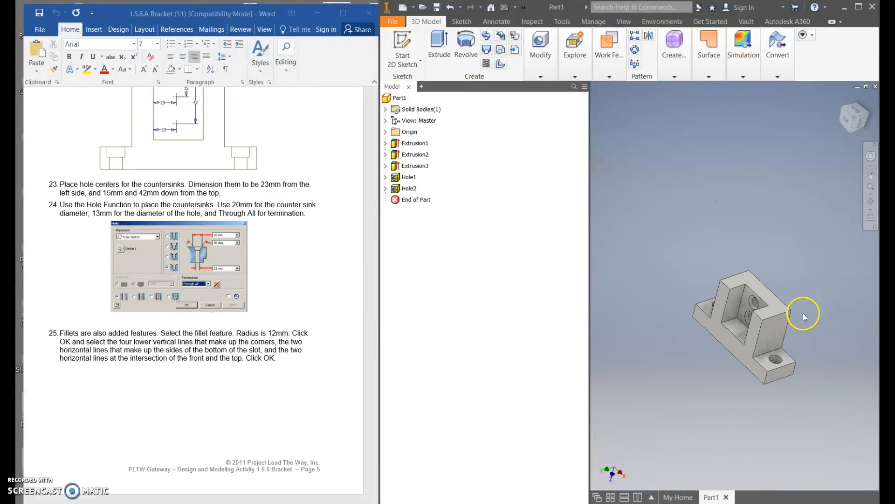
{"action": "scroll", "coordinate": [737, 302], "scroll_direction": "up", "scroll_amount": 3}
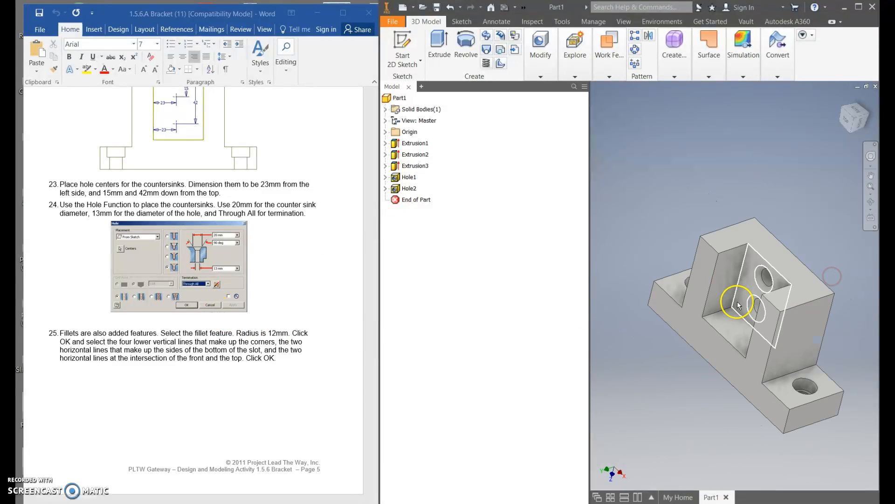
Start a constant-radius edge fillet of 12 mm and select the left bottom edge inside the middle notch.
{"action": "scroll", "coordinate": [294, 324], "scroll_direction": "down", "scroll_amount": 3}
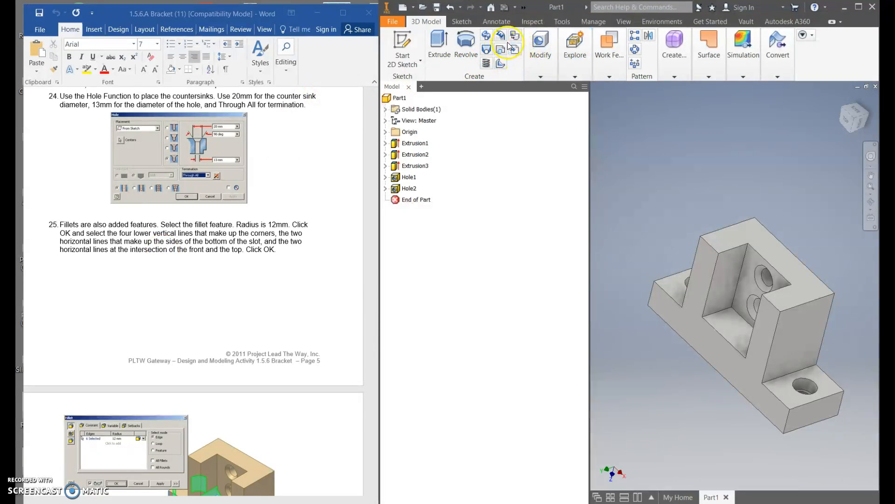
{"action": "mouse_move", "coordinate": [539, 68]}
{"action": "left_click", "coordinate": [562, 111]}
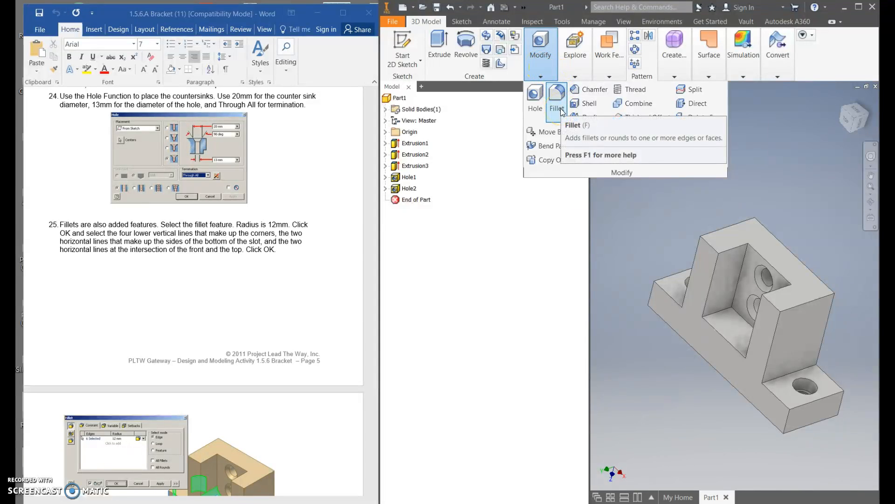
{"action": "left_click", "coordinate": [562, 111]}
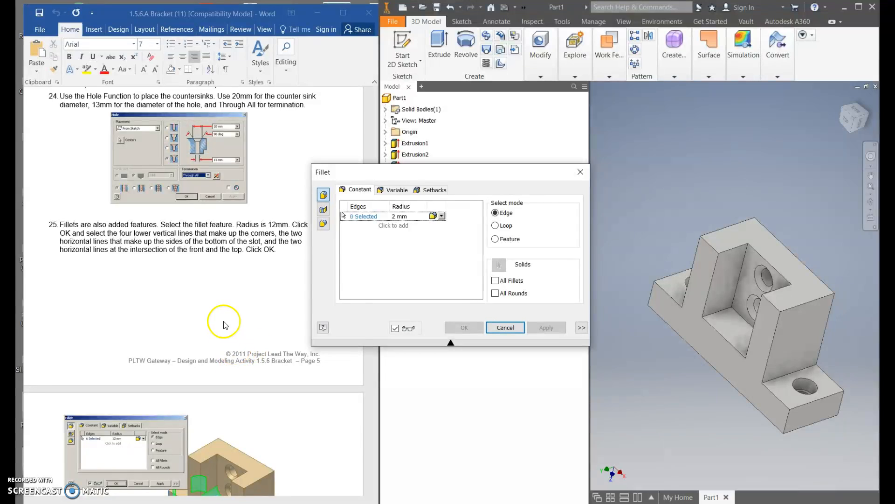
{"action": "scroll", "coordinate": [224, 325], "scroll_direction": "down", "scroll_amount": 6}
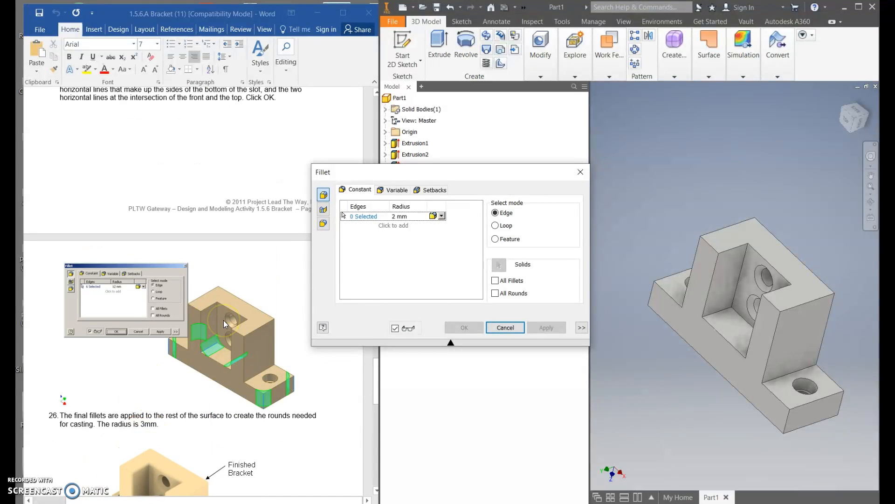
{"action": "scroll", "coordinate": [224, 322], "scroll_direction": "up", "scroll_amount": 2}
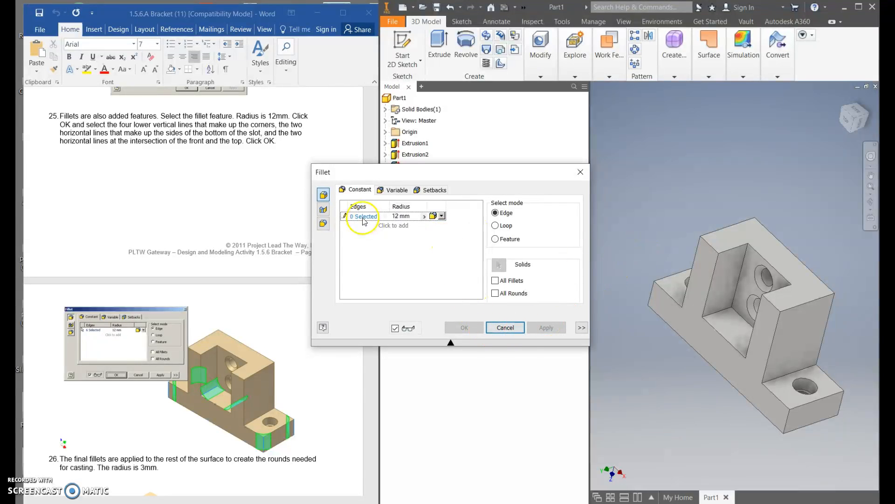
{"action": "left_click", "coordinate": [713, 303]}
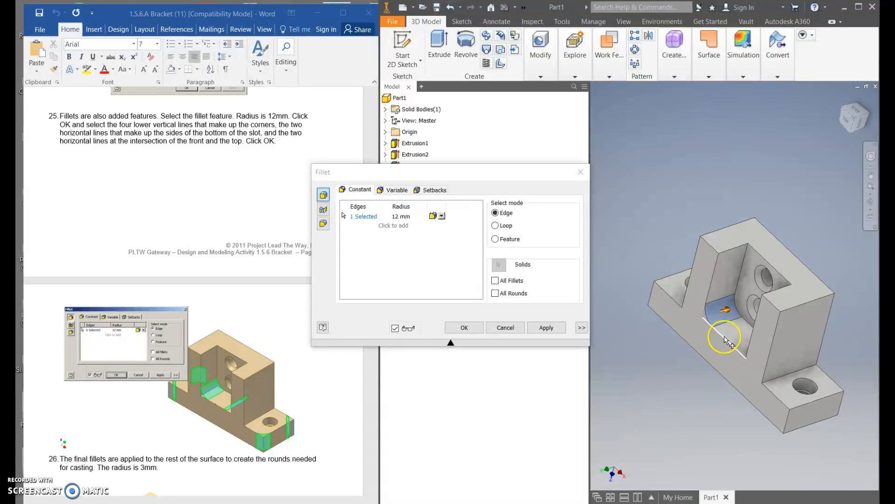
Add the four vertical corner edges of the base and the notch's right bottom edge to the 12 mm fillet, and apply it.
{"action": "left_click", "coordinate": [651, 293]}
{"action": "left_click", "coordinate": [786, 417]}
{"action": "left_click", "coordinate": [837, 403]}
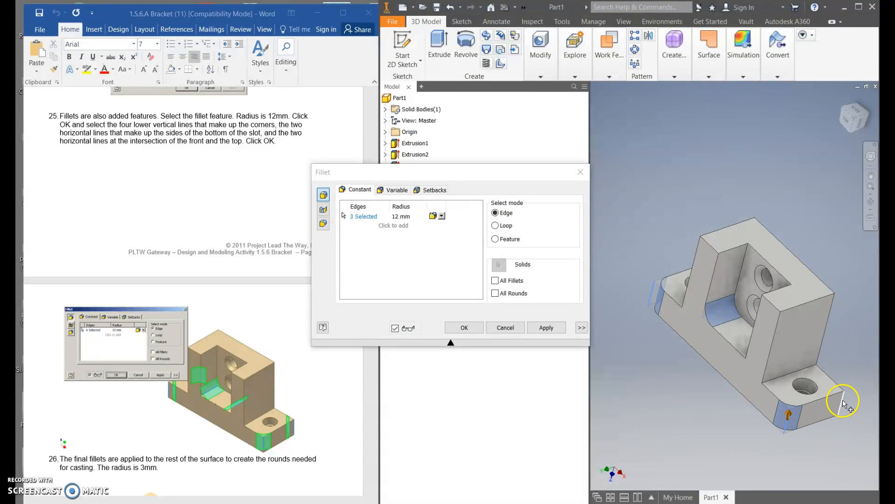
{"action": "middle_click_drag", "start_coordinate": [659, 401], "coordinate": [702, 425], "text": "shift"}
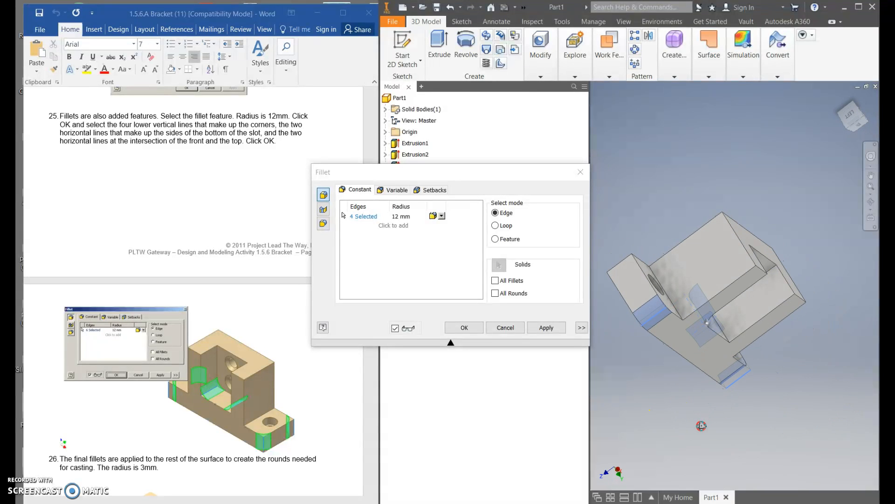
{"action": "left_click", "coordinate": [629, 256]}
{"action": "middle_click_drag", "start_coordinate": [605, 216], "coordinate": [586, 199], "text": "shift"}
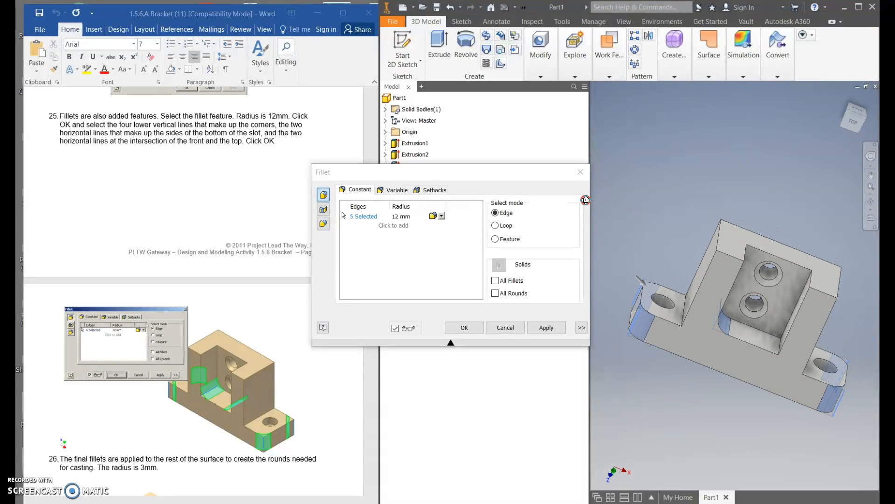
{"action": "left_click", "coordinate": [777, 347]}
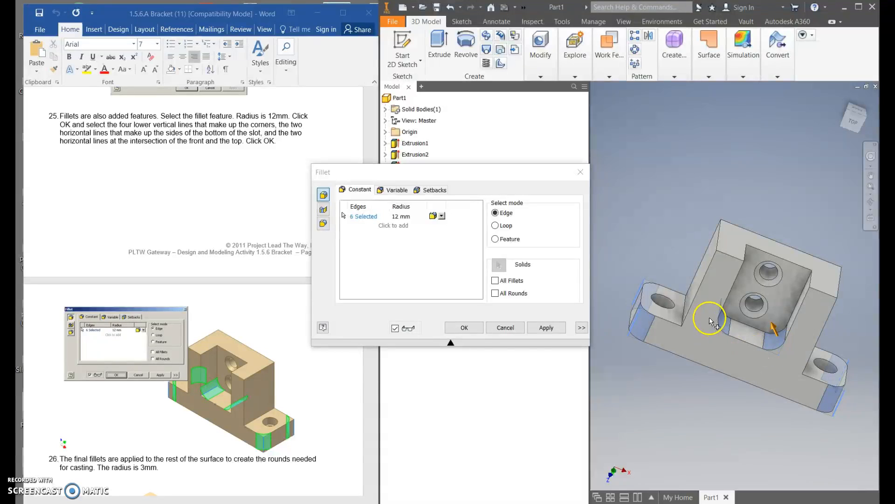
{"action": "left_click", "coordinate": [540, 331]}
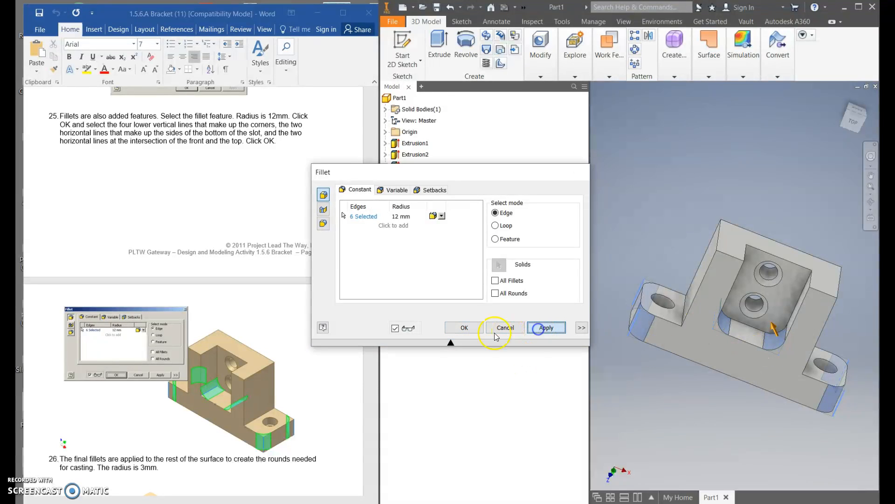
Set the next fillet's radius to 3 mm and bring up the orthographic and isometric views in the procedure document.
{"action": "left_click", "coordinate": [395, 216]}
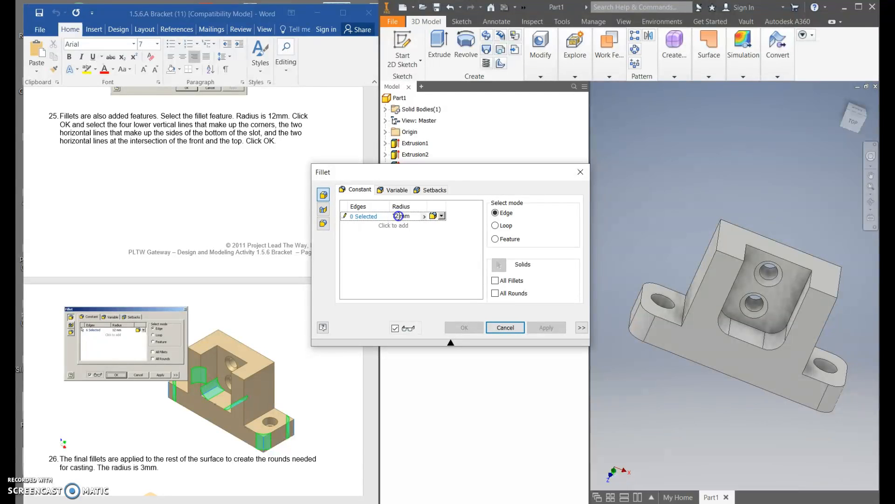
{"action": "type", "text": "3"}
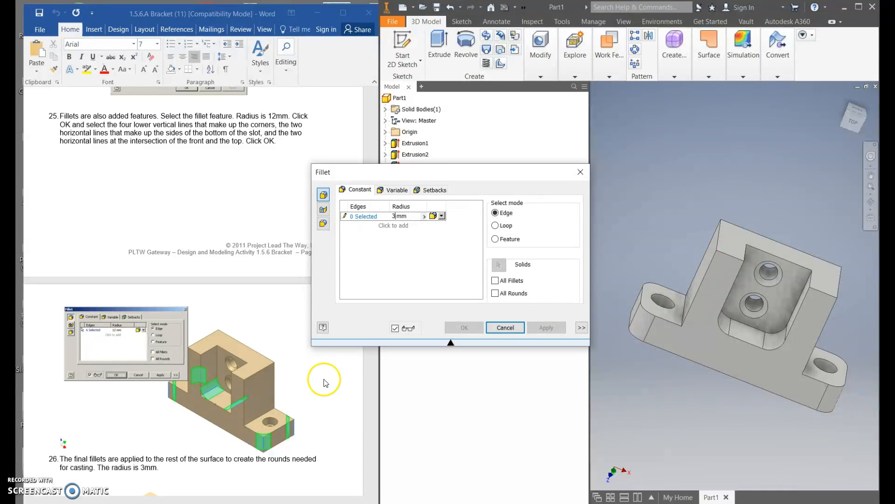
{"action": "scroll", "coordinate": [290, 409], "scroll_direction": "down", "scroll_amount": 7}
{"action": "scroll", "coordinate": [222, 358], "scroll_direction": "down", "scroll_amount": 5}
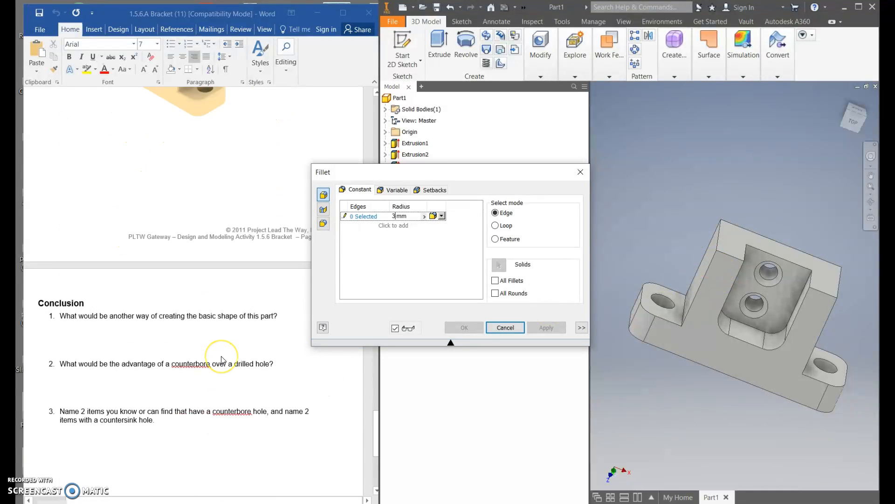
{"action": "scroll", "coordinate": [221, 358], "scroll_direction": "up", "scroll_amount": 3}
{"action": "left_click_drag", "start_coordinate": [377, 411], "coordinate": [364, 166]}
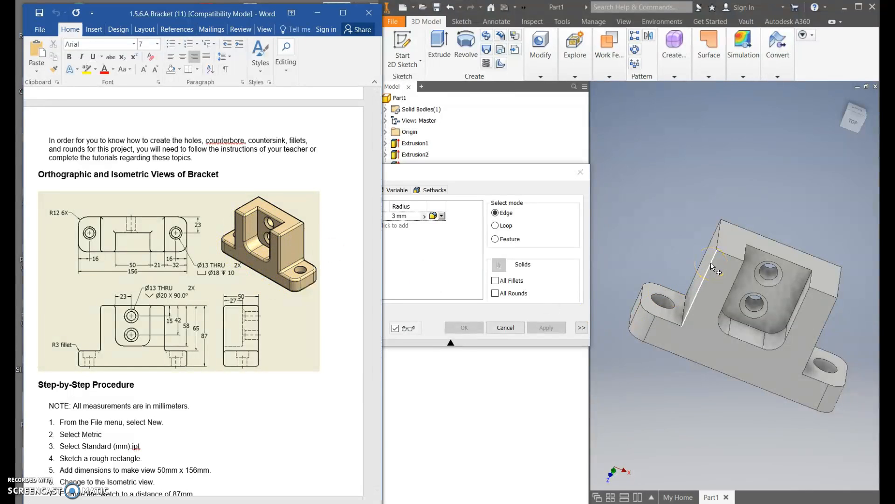
Select the upright block's left vertical edges and its top edges, including the notch's top rim, for the 3 mm fillet.
{"action": "left_click", "coordinate": [713, 244]}
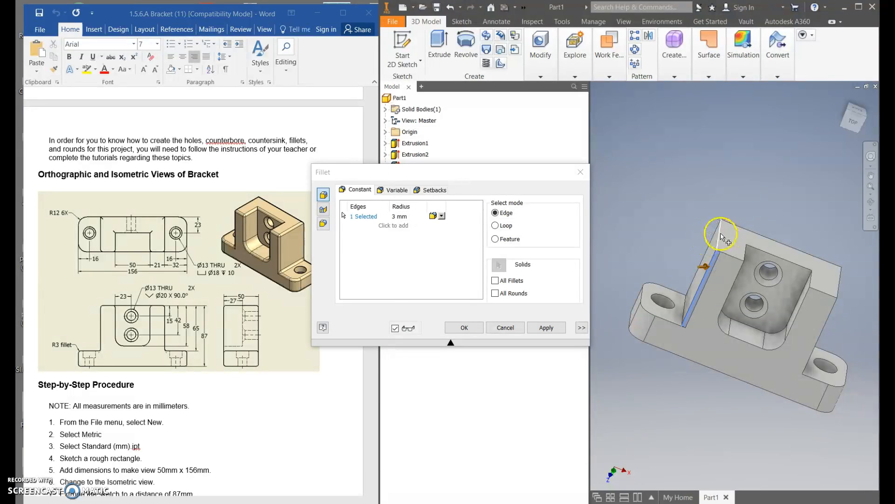
{"action": "left_click", "coordinate": [720, 235]}
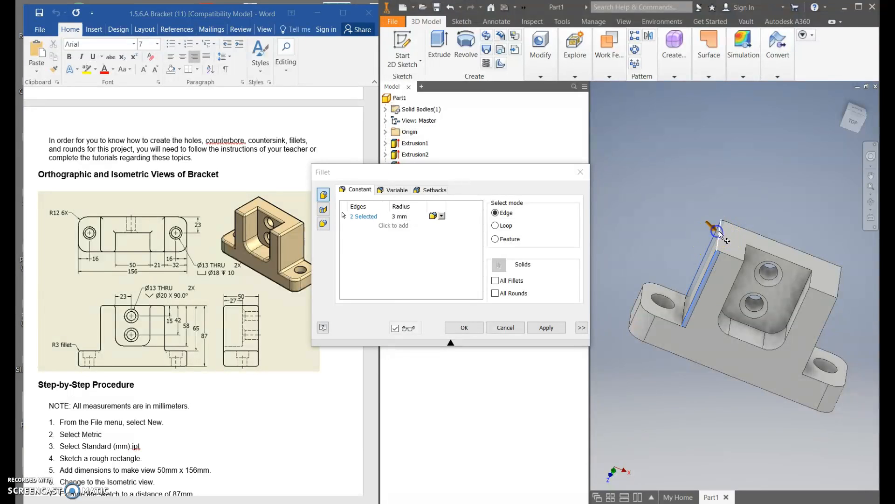
{"action": "left_click", "coordinate": [730, 257]}
{"action": "left_click", "coordinate": [746, 253]}
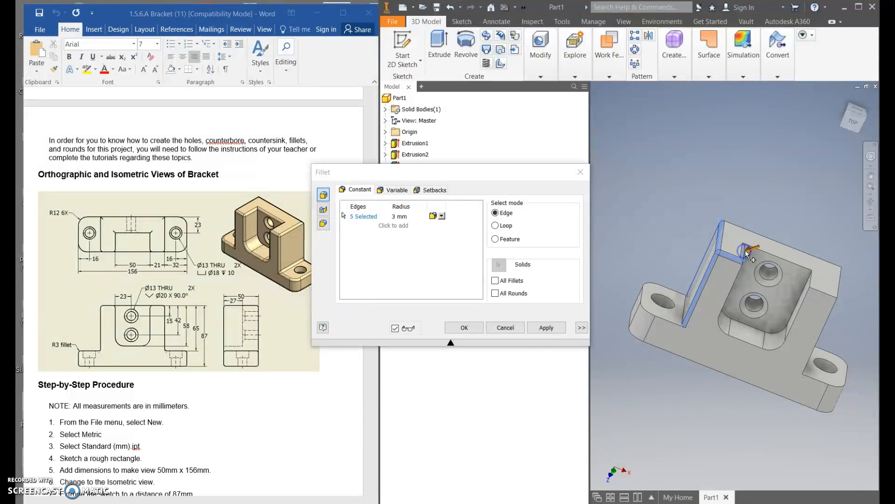
{"action": "left_click", "coordinate": [781, 258]}
{"action": "left_click", "coordinate": [813, 279]}
{"action": "left_click", "coordinate": [836, 283]}
{"action": "left_click", "coordinate": [820, 258]}
Add both ledges' edges, the upright's right vertical edges and the base's bottom perimeter to the 3 mm fillet, and apply it.
{"action": "left_click", "coordinate": [626, 312]}
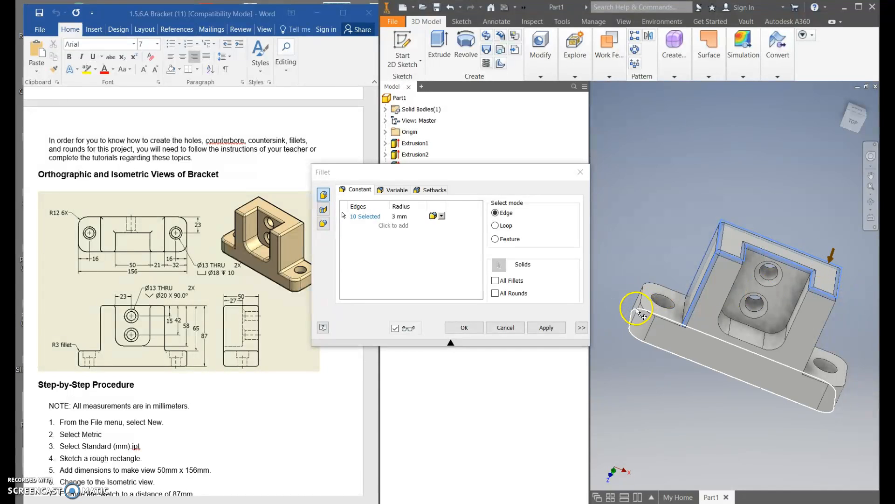
{"action": "left_click", "coordinate": [642, 303]}
{"action": "left_click", "coordinate": [811, 382]}
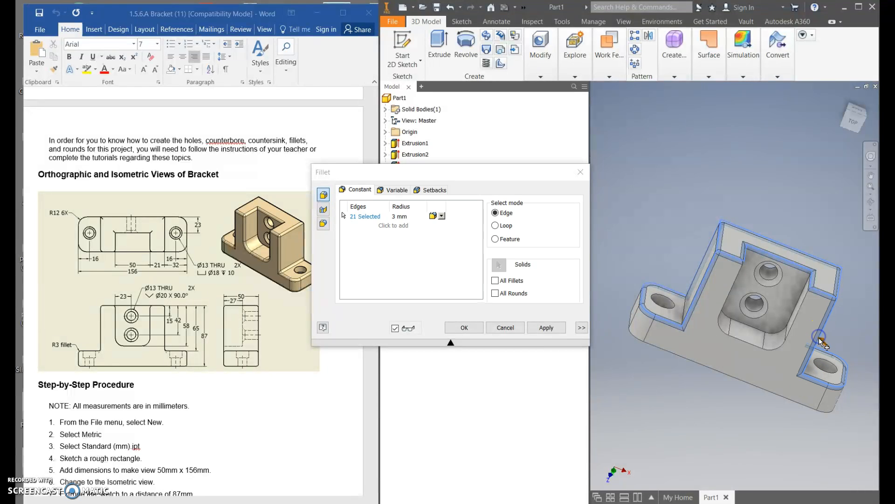
{"action": "left_click", "coordinate": [716, 373]}
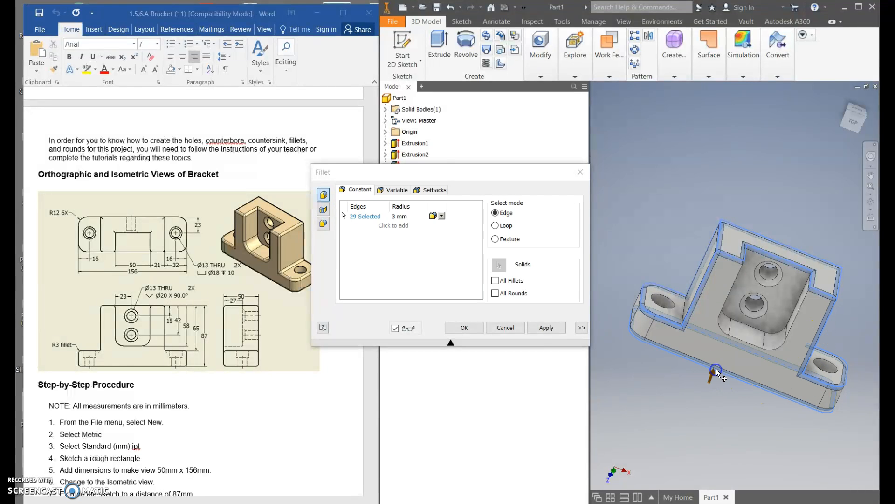
{"action": "middle_click_drag", "start_coordinate": [625, 398], "coordinate": [575, 378], "text": "shift"}
{"action": "middle_click_drag", "start_coordinate": [800, 376], "coordinate": [635, 388], "text": "shift"}
{"action": "key", "text": "F6"}
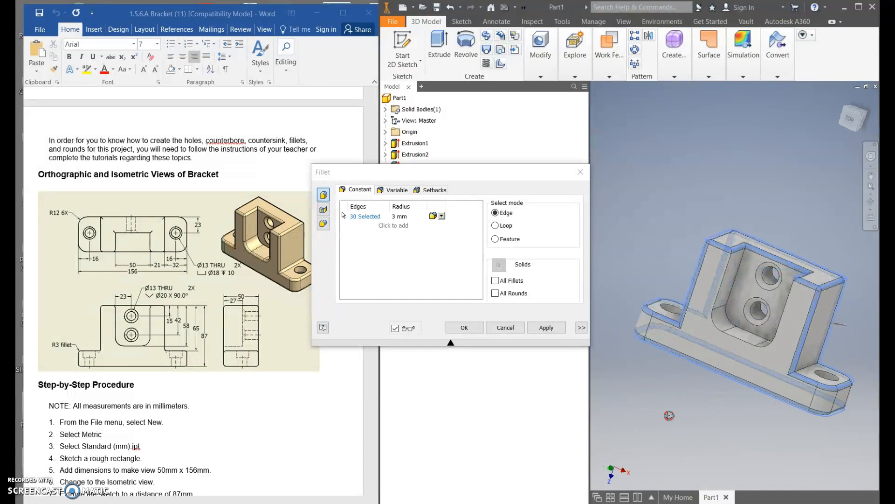
{"action": "left_click", "coordinate": [546, 332]}
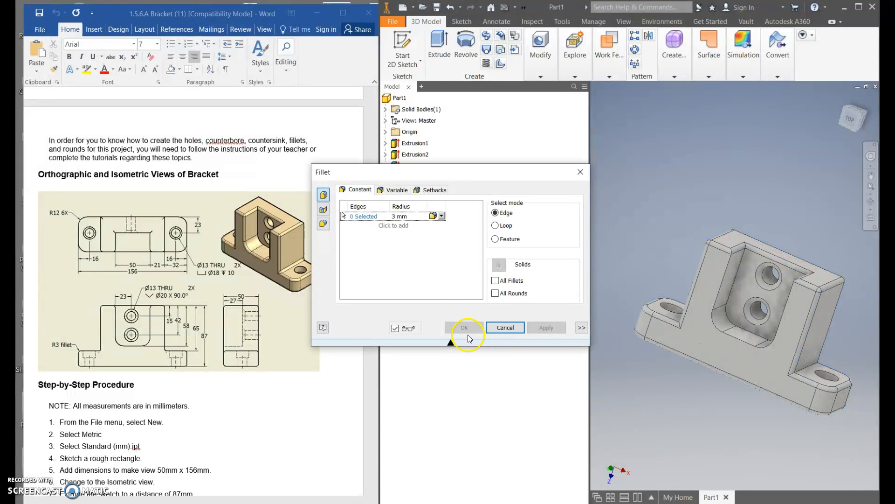
{"action": "left_click", "coordinate": [580, 174]}
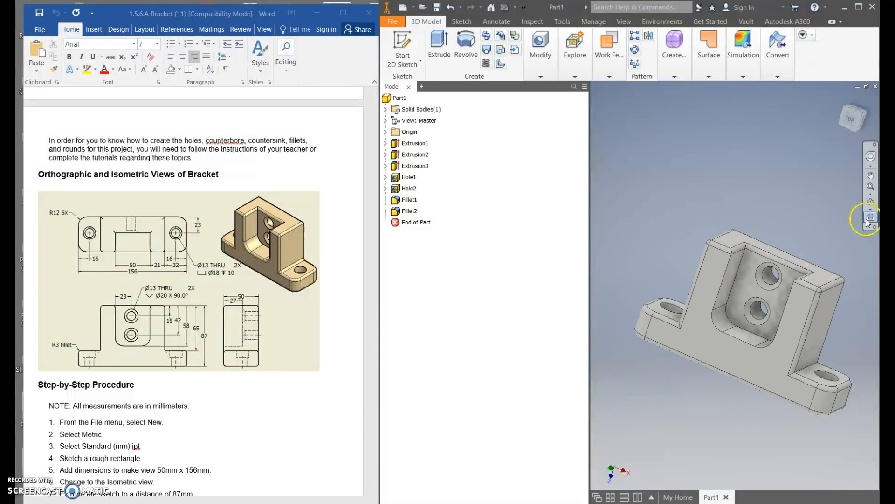
Return to the isometric view and apply a 3 mm fillet to the front edge running around the inside of the notch.
{"action": "left_click", "coordinate": [863, 112]}
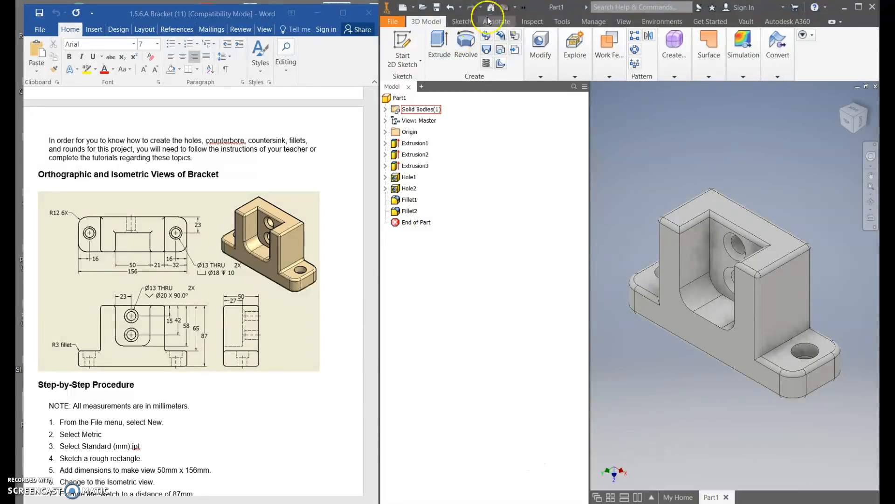
{"action": "left_click", "coordinate": [540, 51]}
{"action": "left_click", "coordinate": [540, 51]}
{"action": "left_click", "coordinate": [558, 93]}
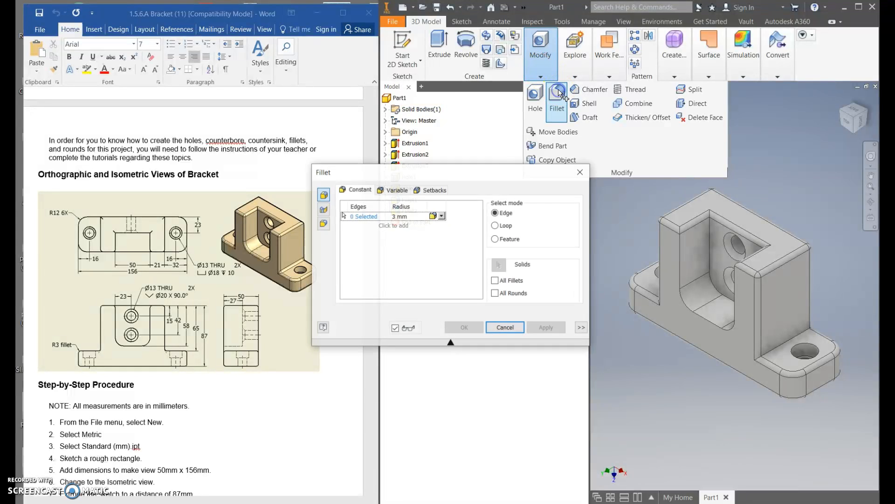
{"action": "left_click", "coordinate": [722, 331]}
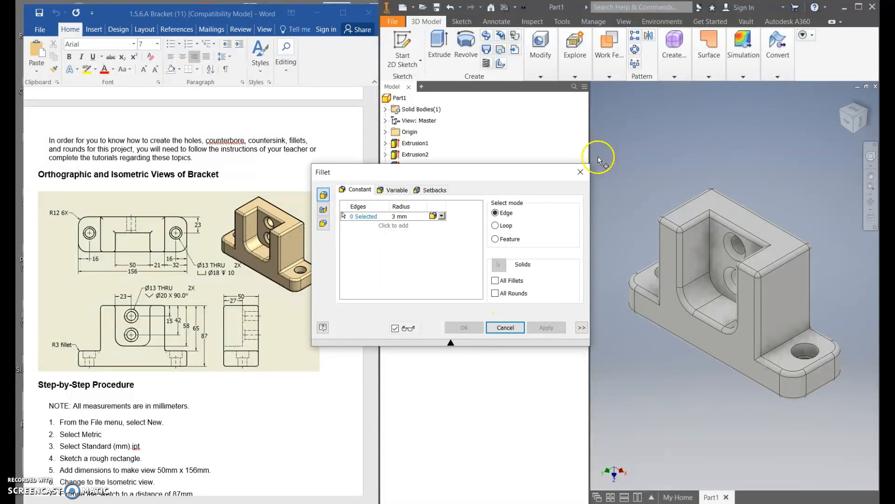
{"action": "left_click", "coordinate": [578, 176]}
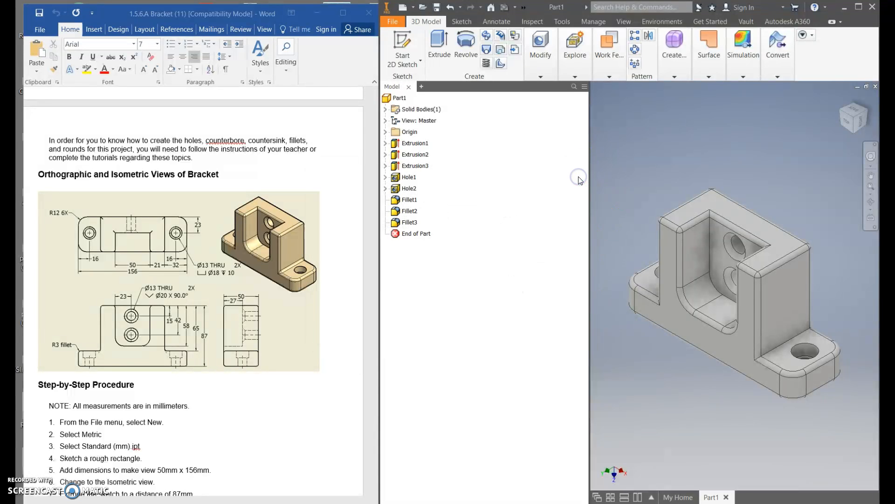